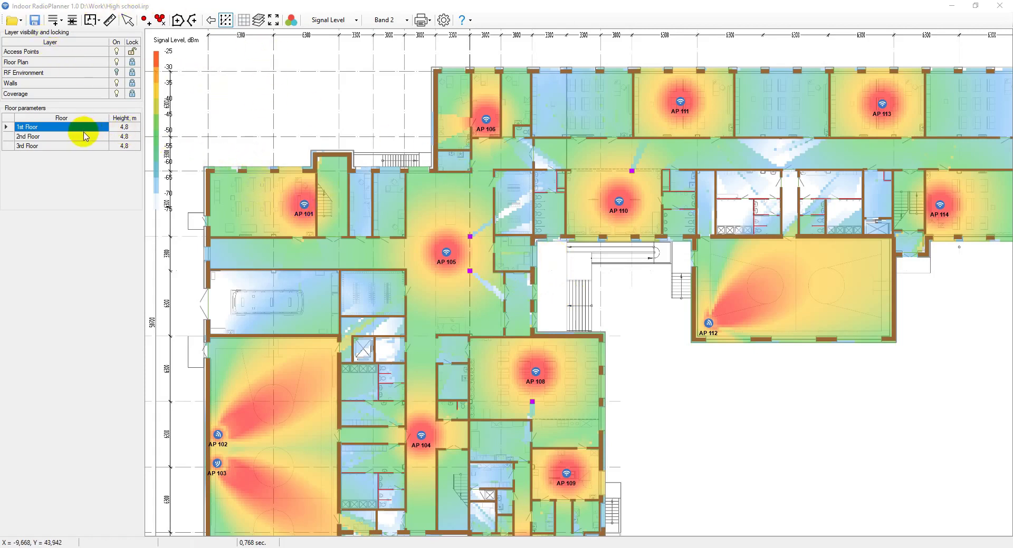
Check the settings of AP 101 and AP 102, then deselect AP 102.
click(304, 206)
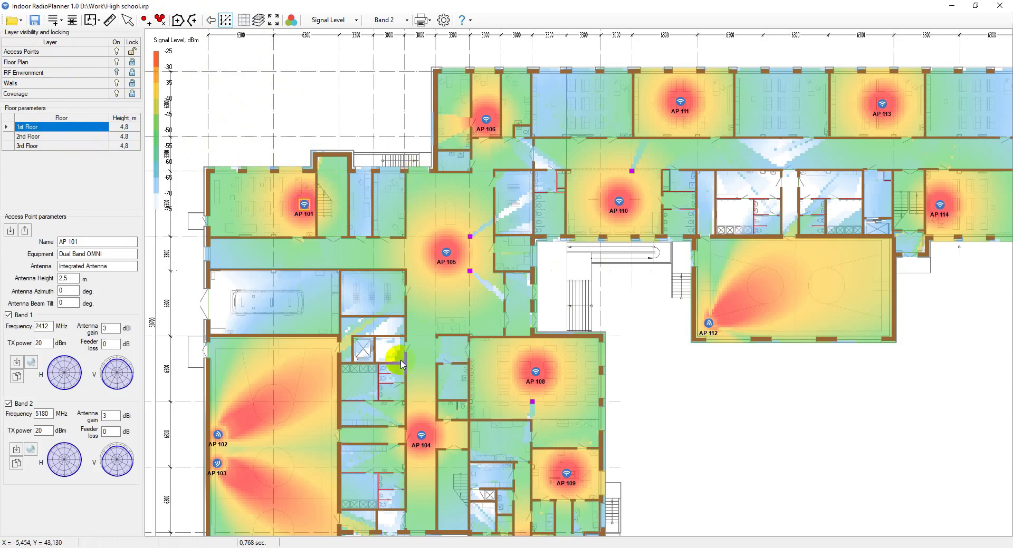
click(219, 435)
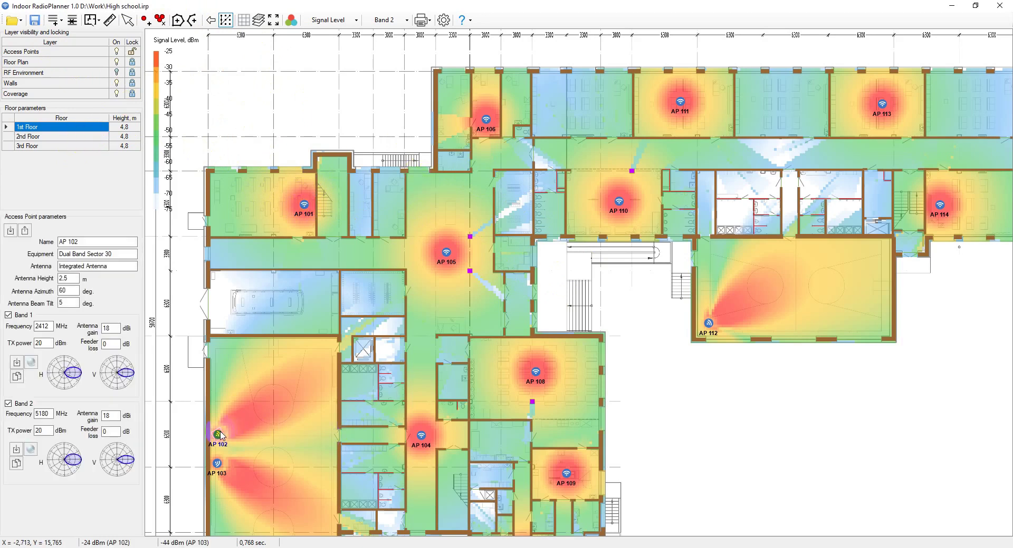
click(190, 380)
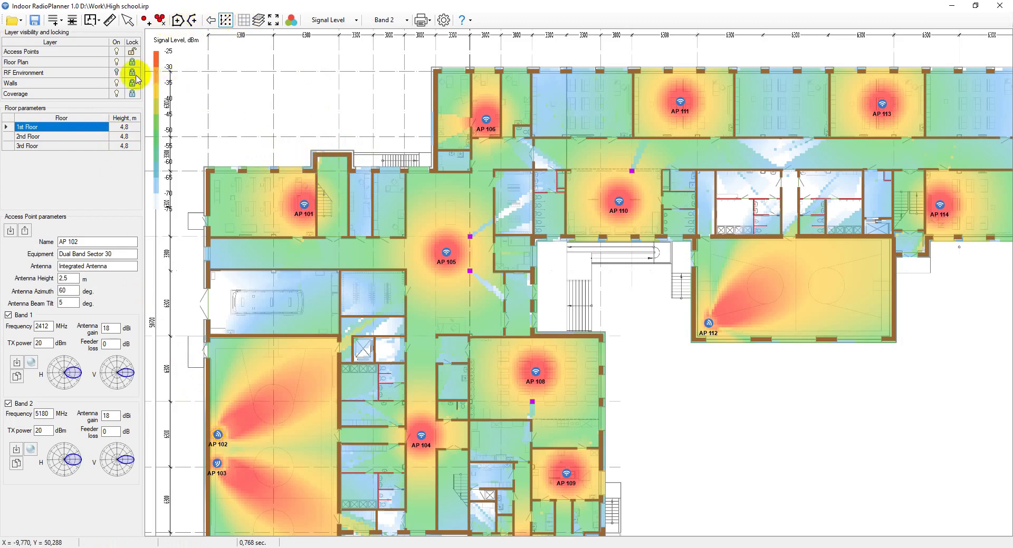
Unlock the RF Environment layer and select the zone to show its Light (3.0 dB) parameters.
click(117, 76)
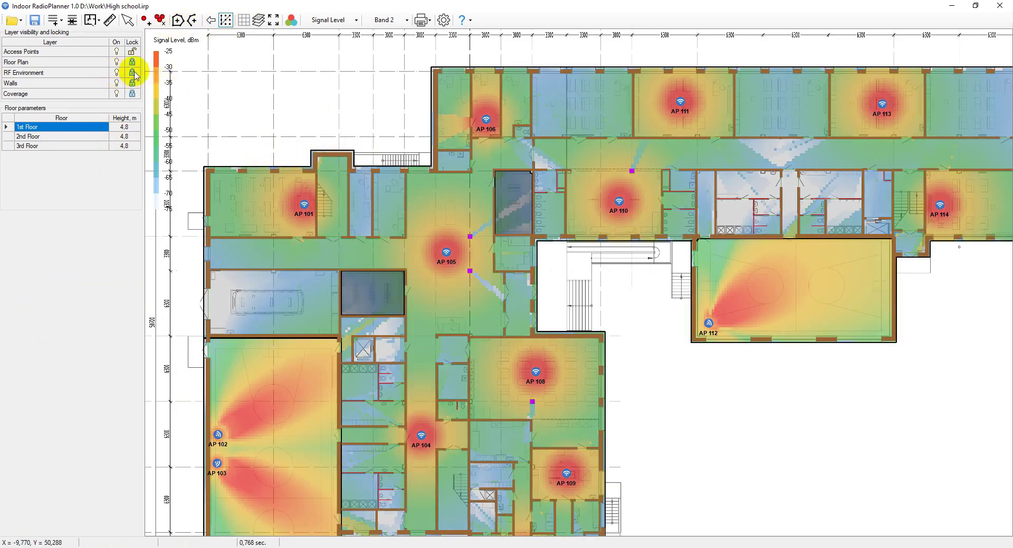
click(133, 73)
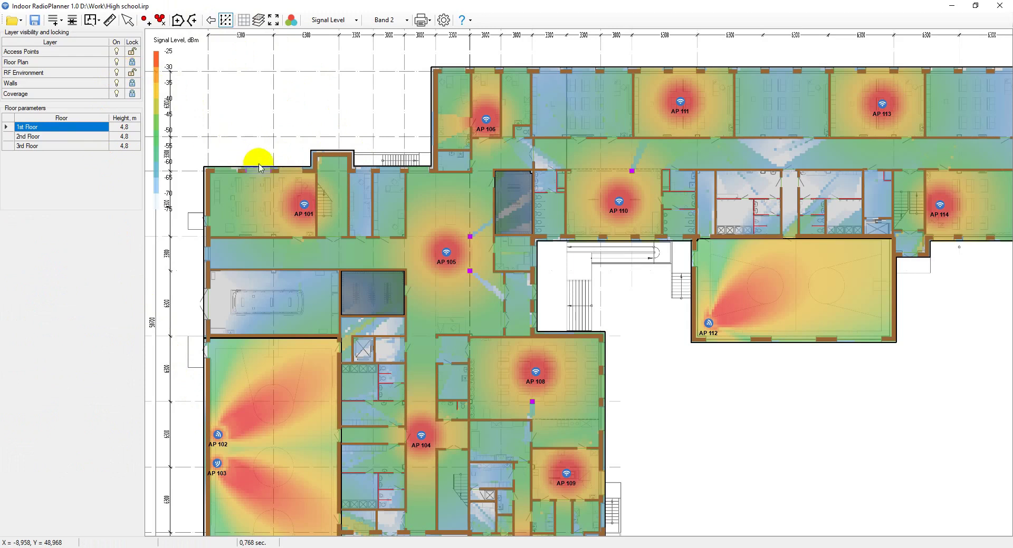
click(279, 198)
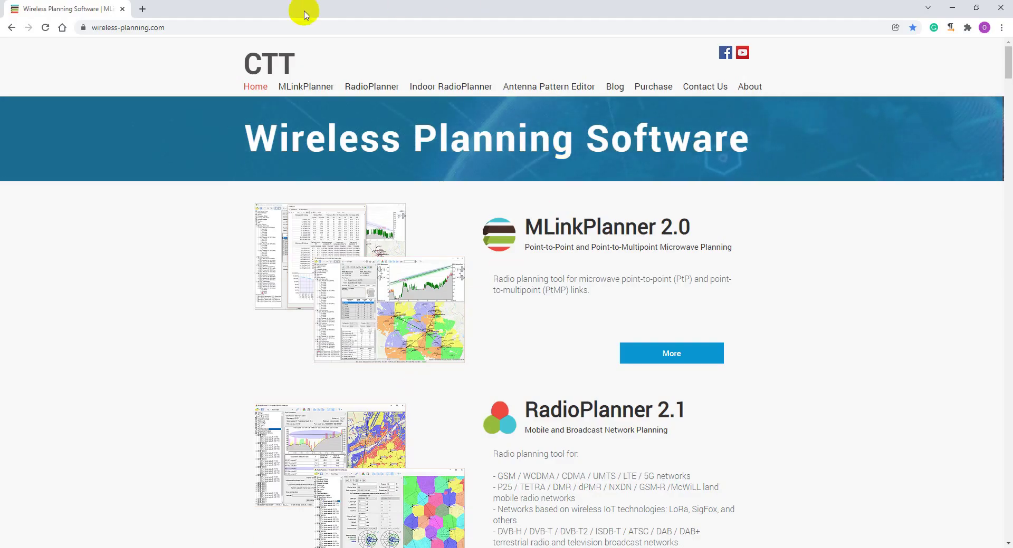
Browse the Indoor RadioPlanner product page and user manual, then go to the 7-day free trial page.
scroll(680, 395, down, 8)
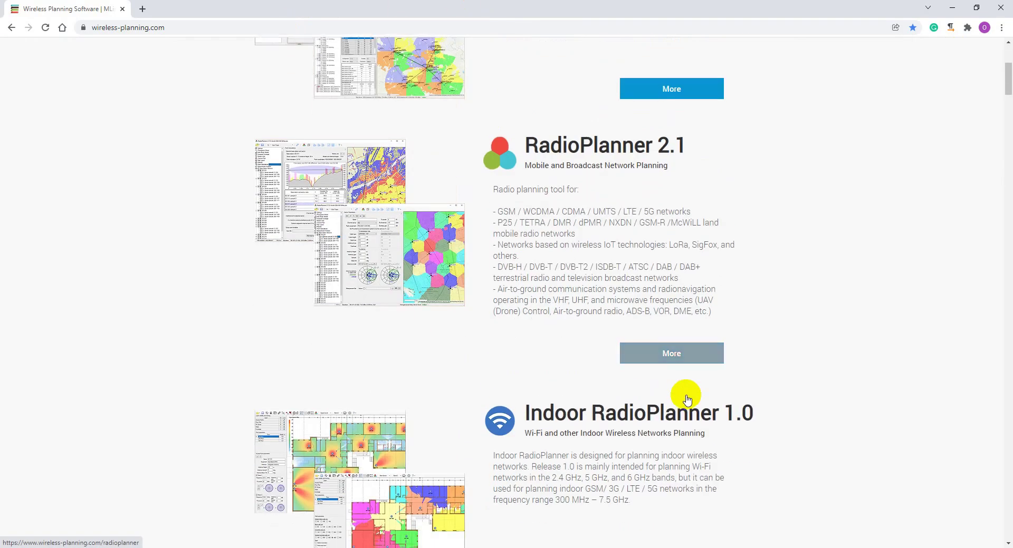
click(701, 414)
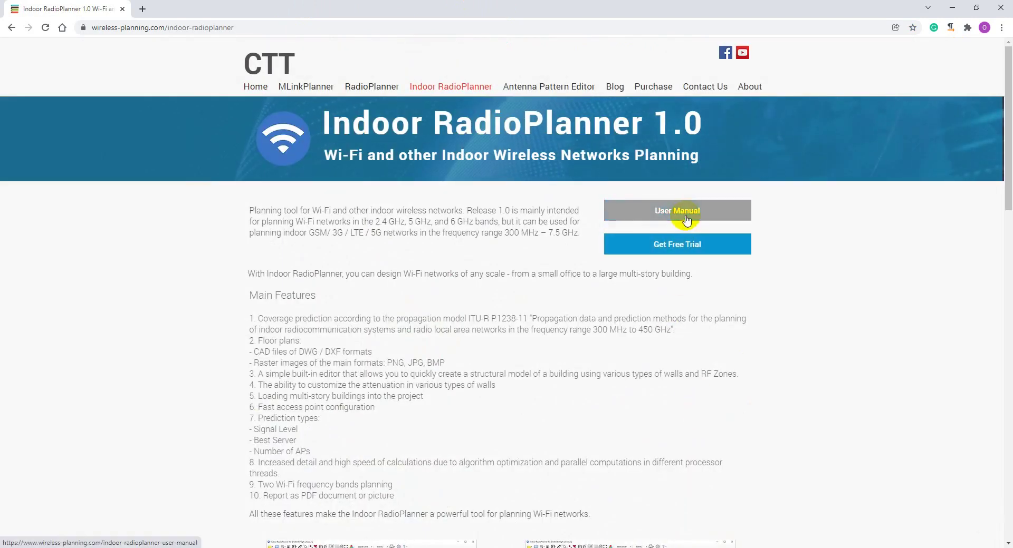
click(680, 210)
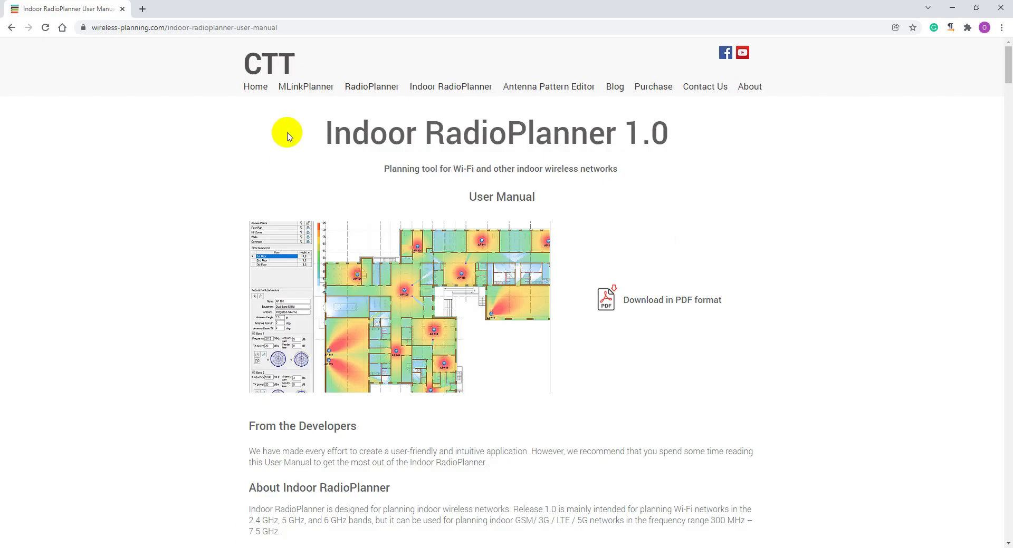
click(457, 87)
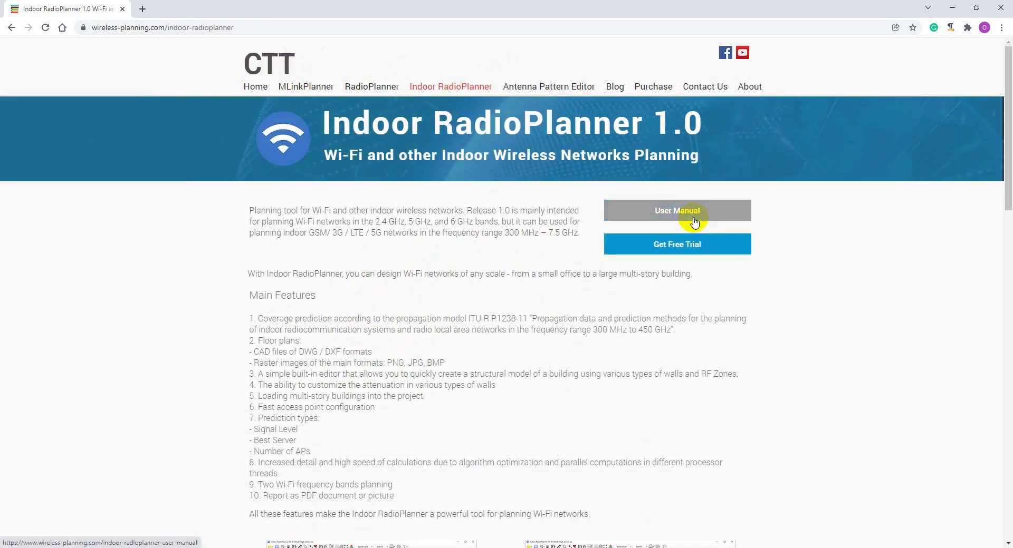
click(690, 246)
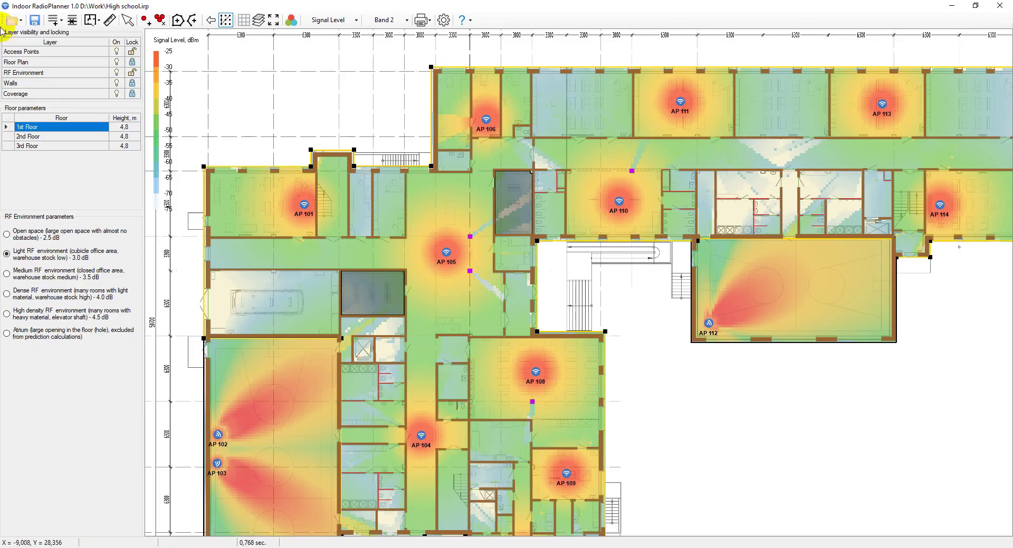
Reopen the High school project from D:\Work, discarding unsaved changes.
click(12, 20)
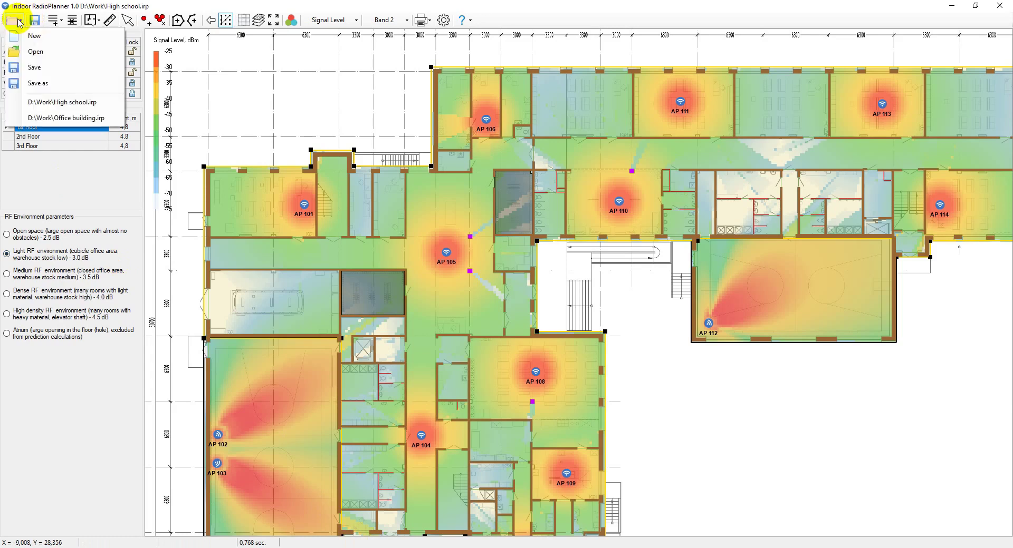
click(63, 103)
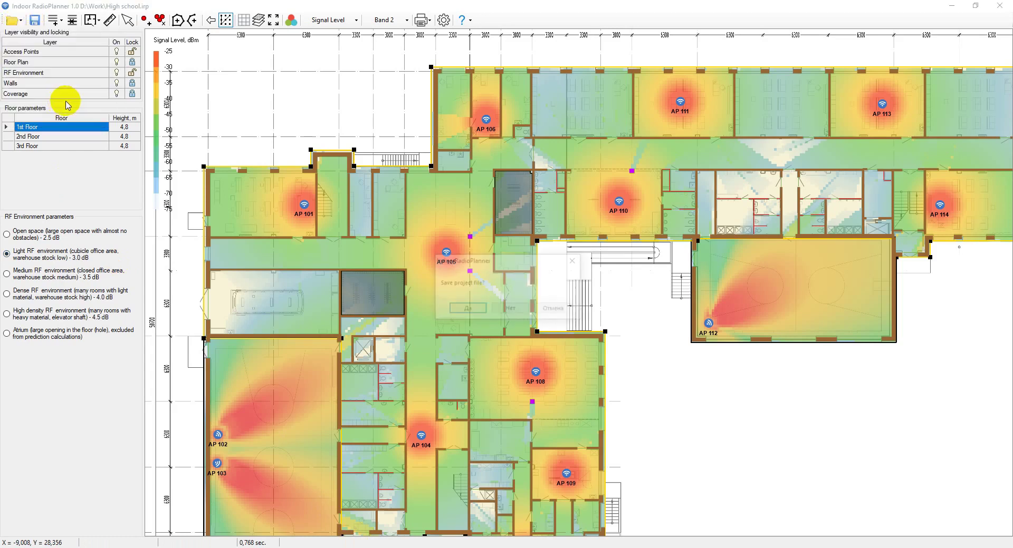
click(511, 309)
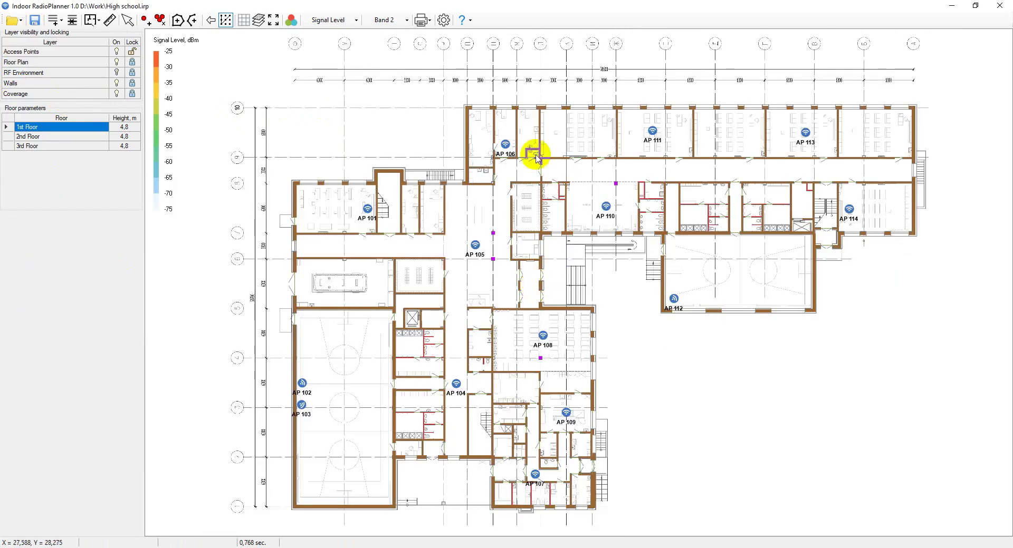
Briefly open Office building.irp, then calculate the 1st floor signal-level coverage heat map.
click(13, 20)
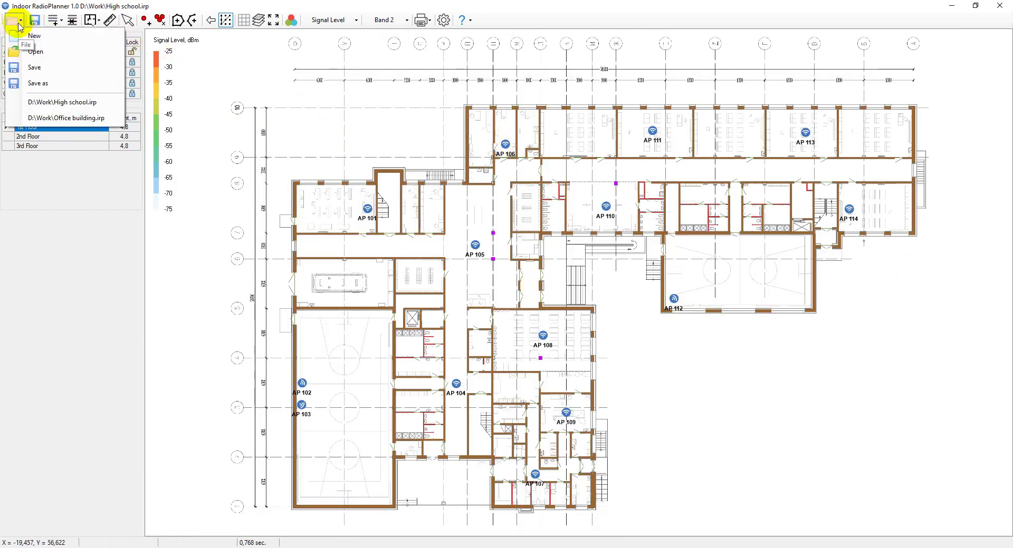
click(68, 118)
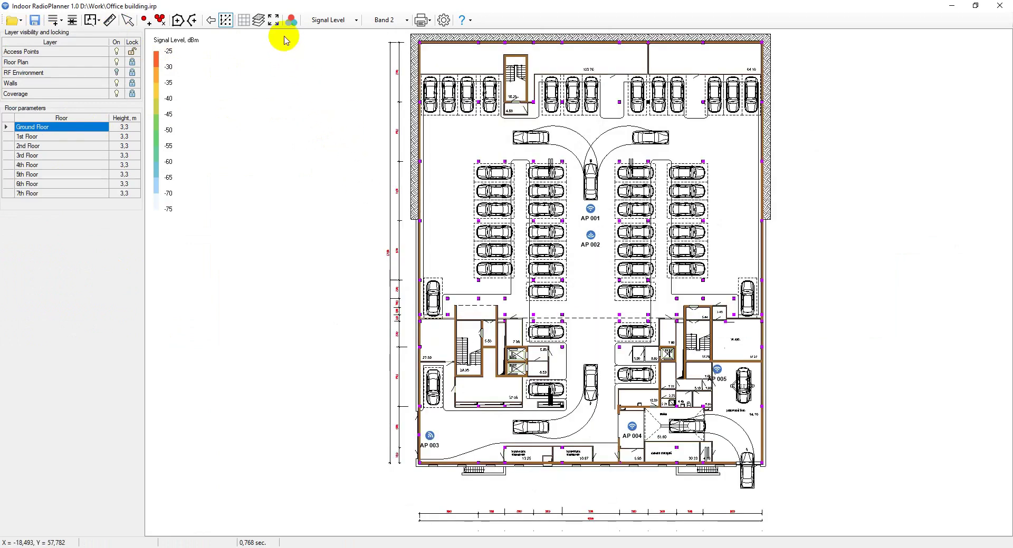
click(293, 20)
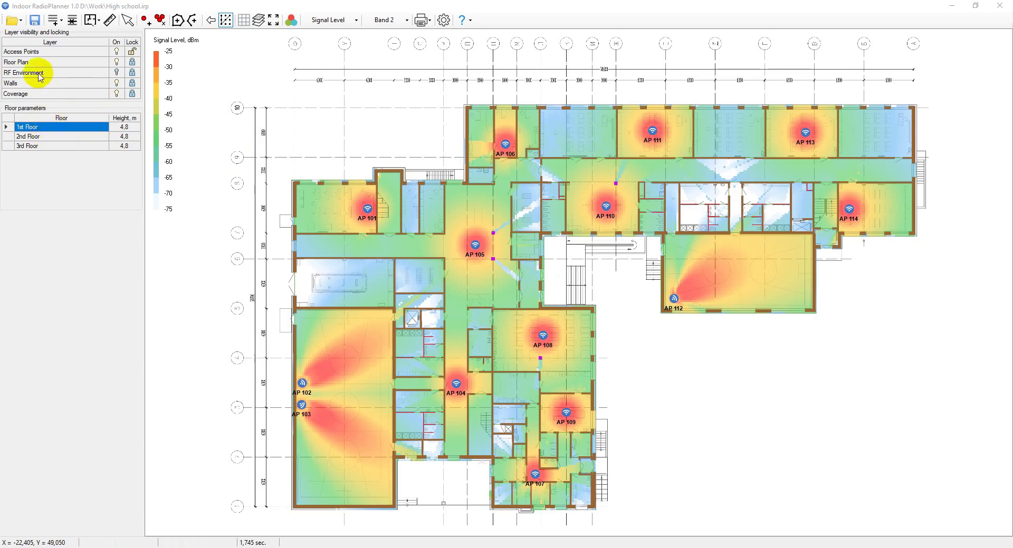
Lock the Floor Plan layer, hide the RF Environment layer and show the Walls layer.
click(131, 63)
click(118, 73)
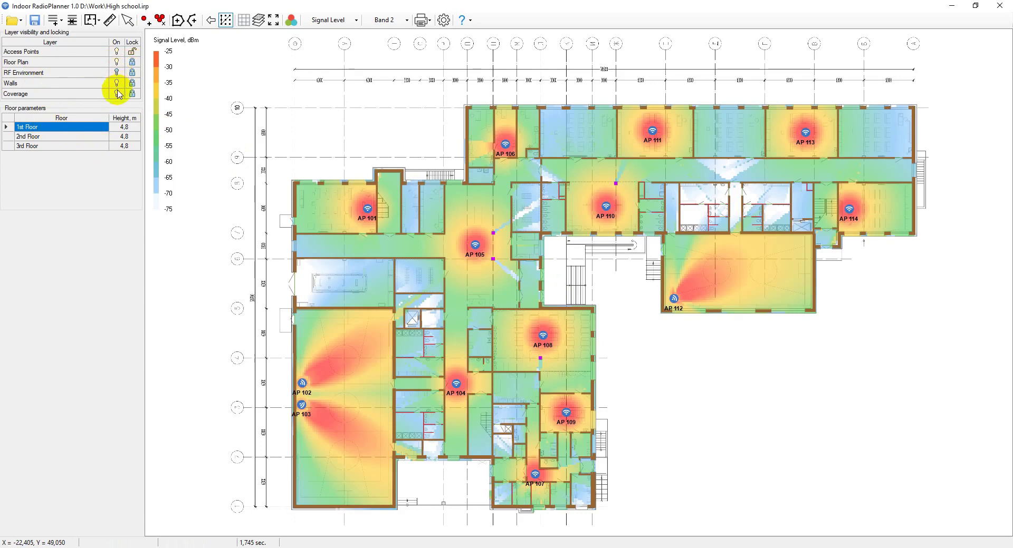
click(117, 83)
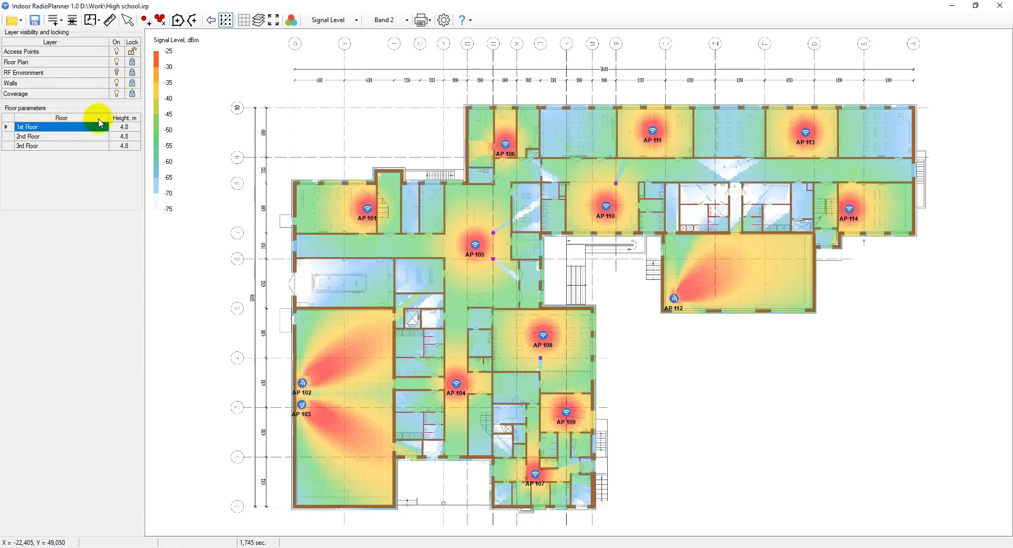
Browse the 2nd and 3rd Floor plans, then return to the 1st Floor.
click(66, 138)
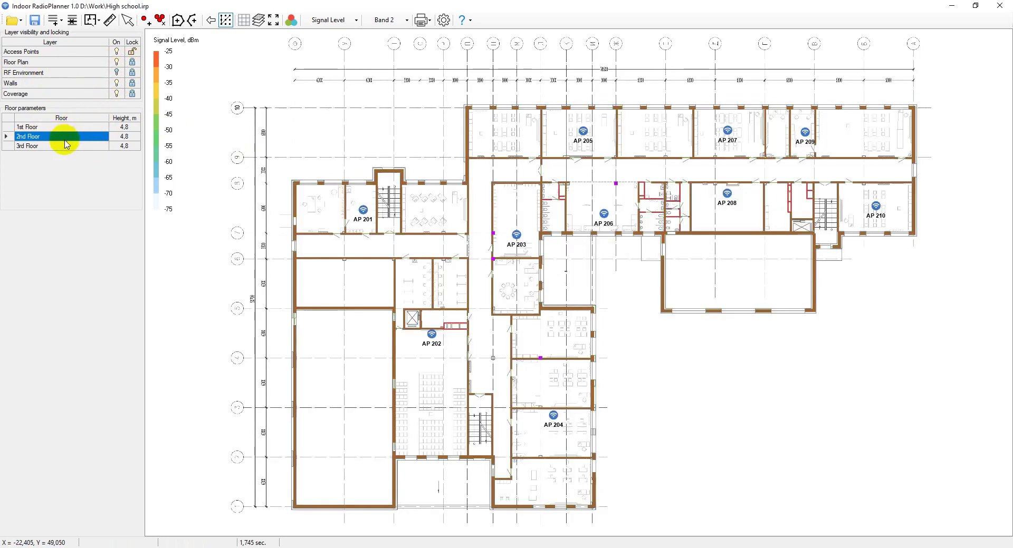
click(47, 146)
click(55, 136)
click(55, 128)
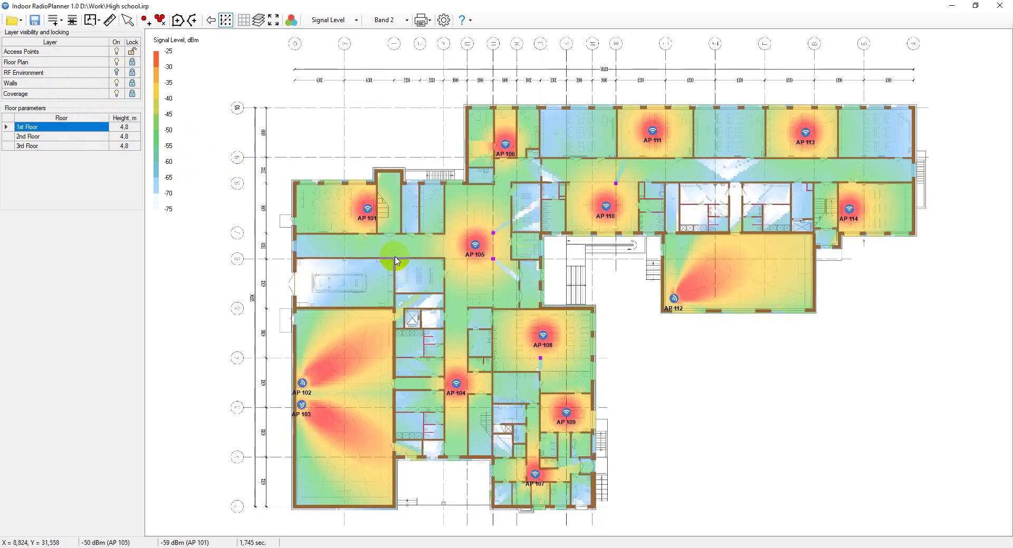
Check AP 101, unlock the RF Environment layer, then start a new empty project.
click(368, 211)
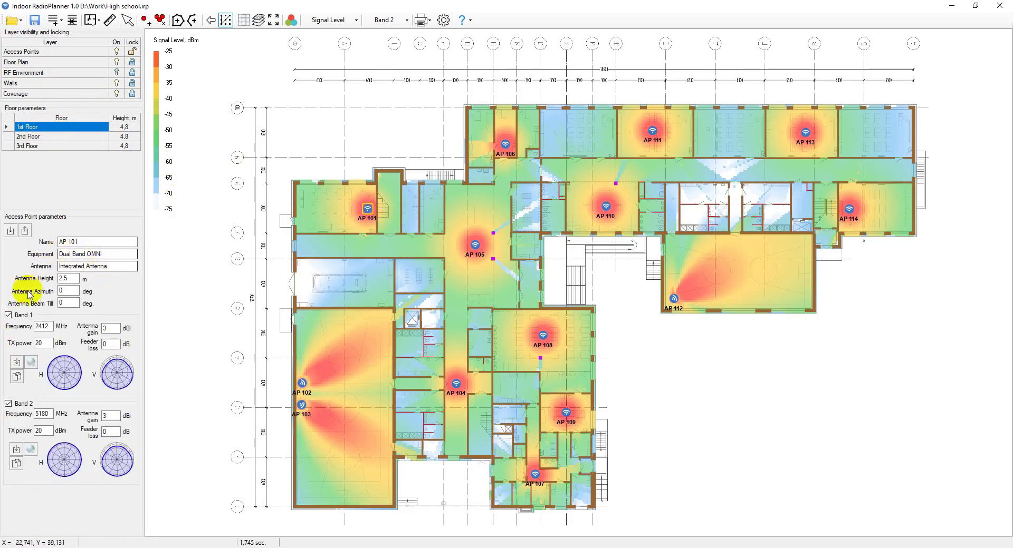
click(132, 72)
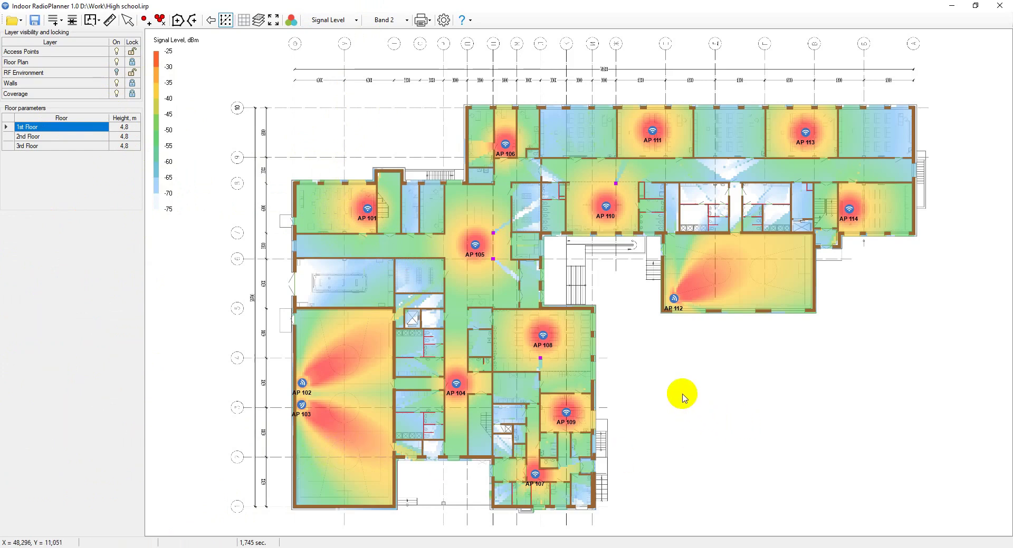
scroll(677, 401, down, 1)
scroll(675, 388, up, 1)
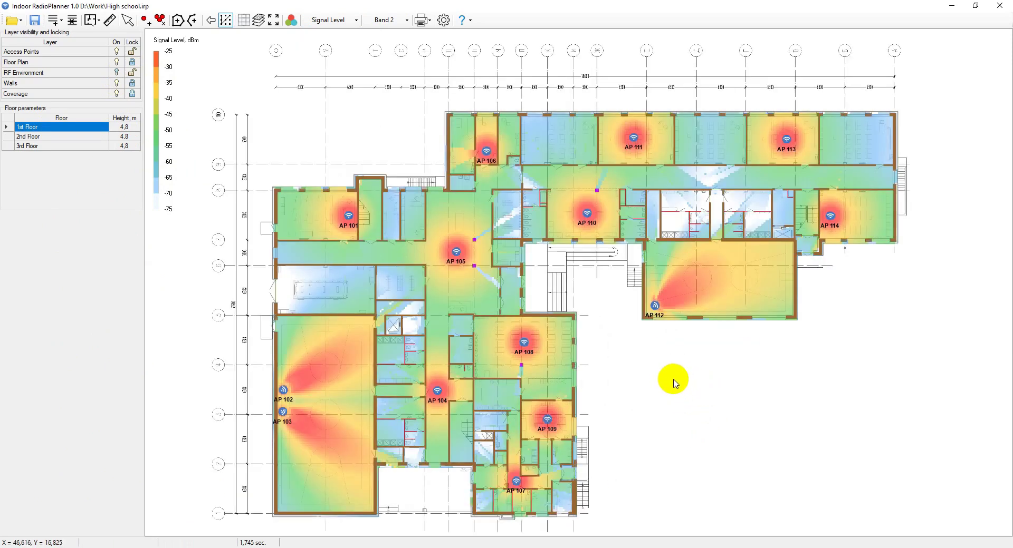
scroll(670, 380, down, 1)
scroll(671, 381, up, 2)
scroll(670, 380, down, 1)
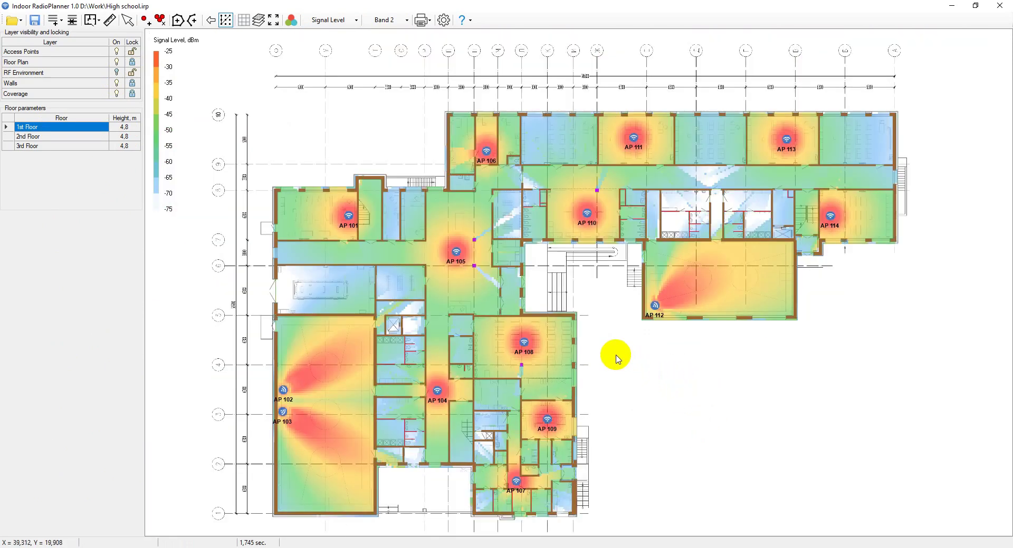
drag(617, 359, 628, 331)
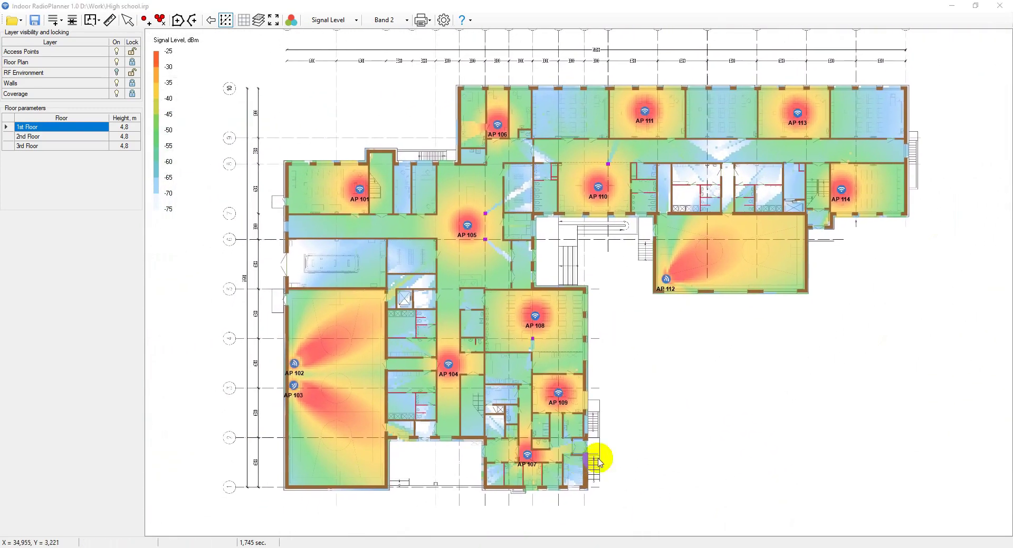
key(ctrl+n)
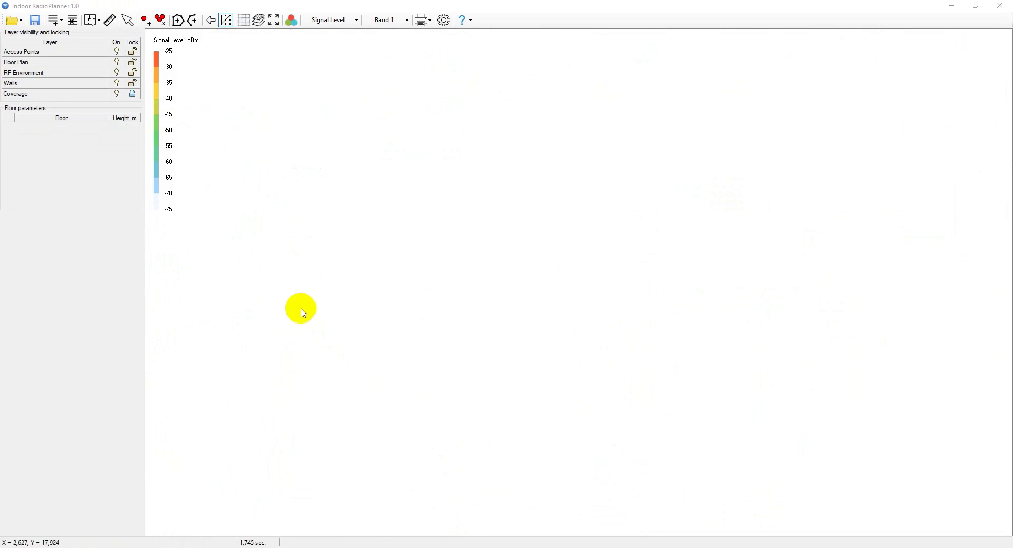
Add an empty floor and import the High school fl 1 image from the Indoor folder as its plan.
click(55, 21)
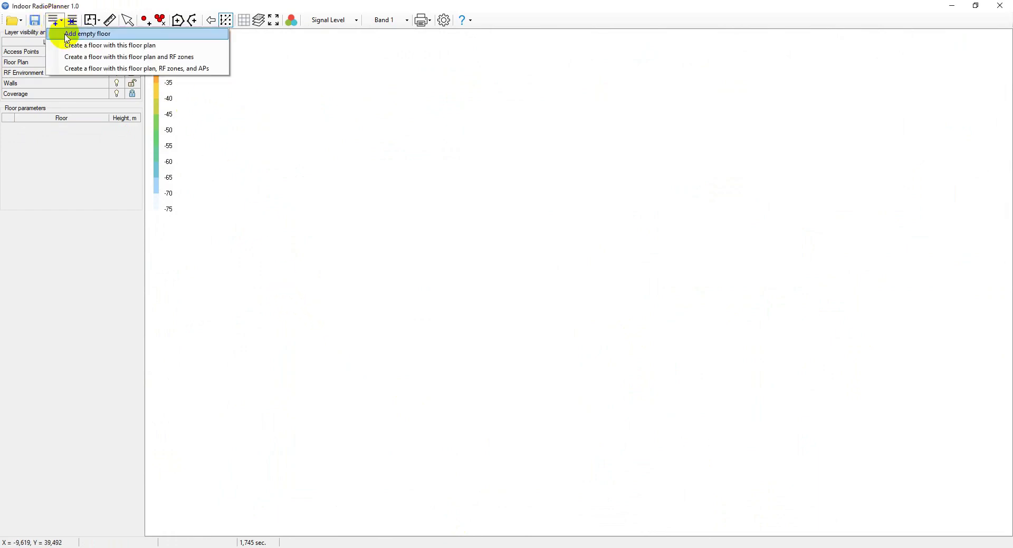
click(67, 35)
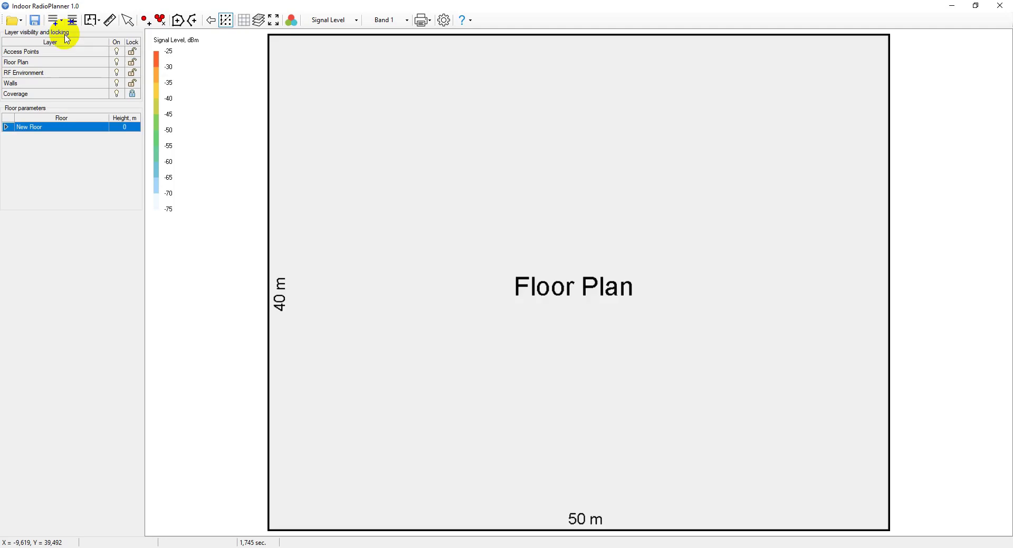
click(96, 20)
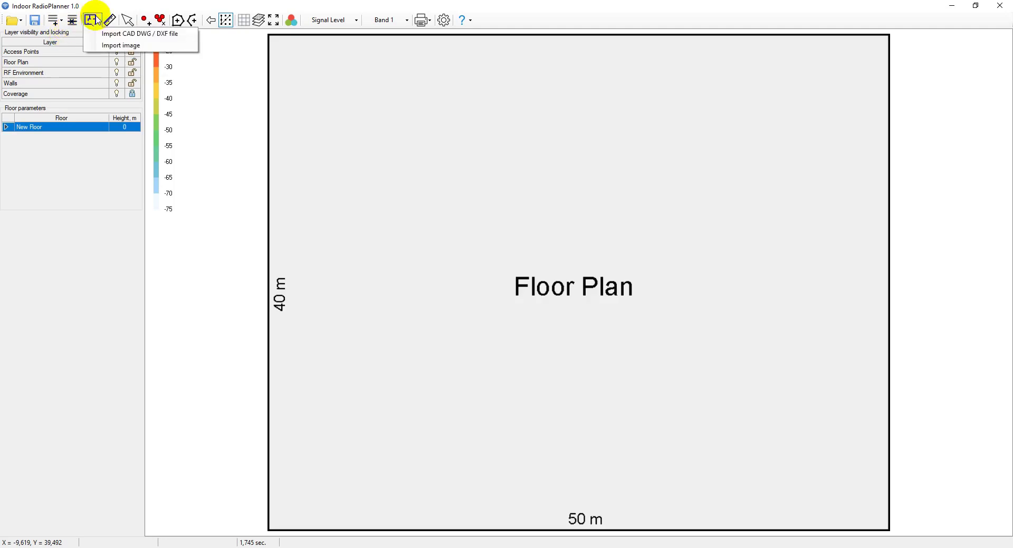
click(110, 45)
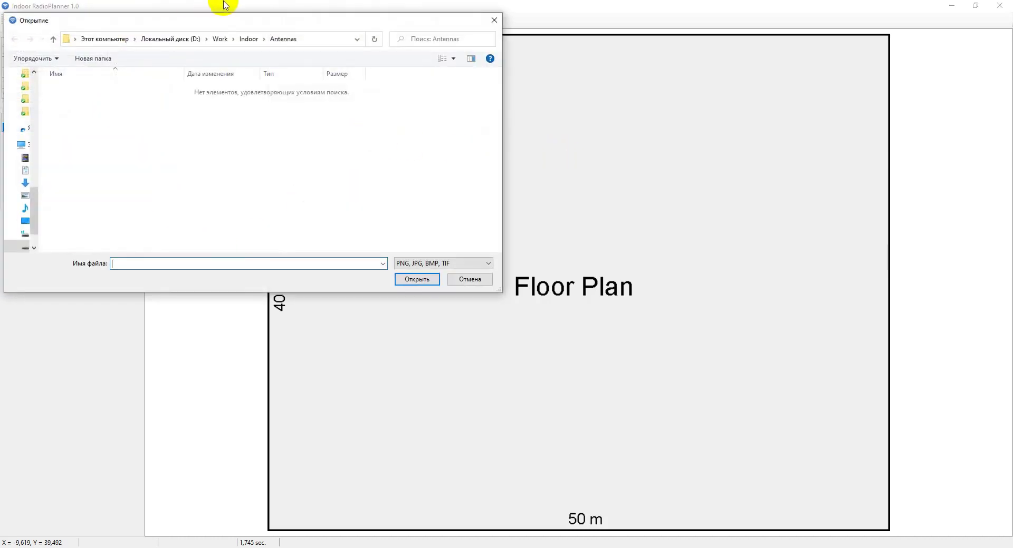
click(246, 39)
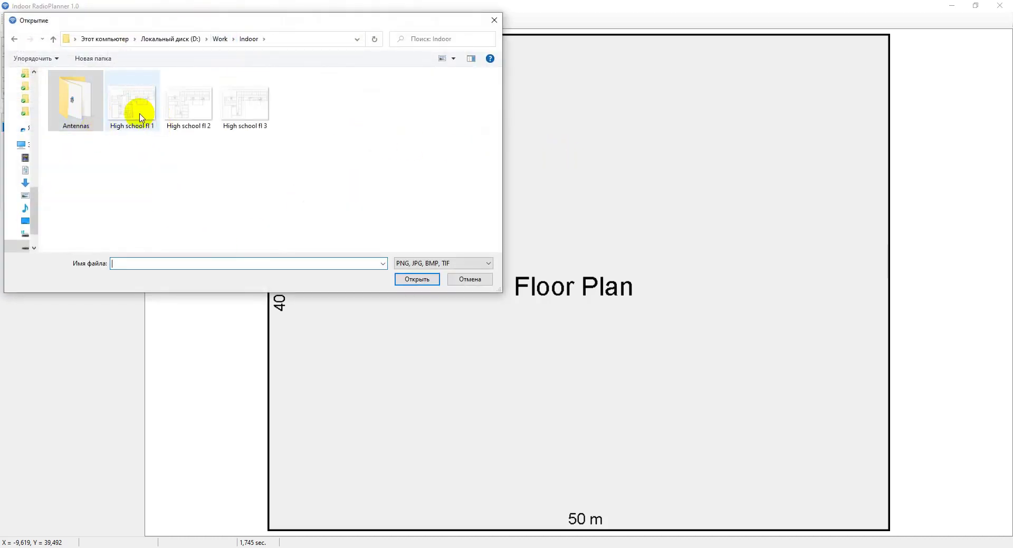
double_click(136, 111)
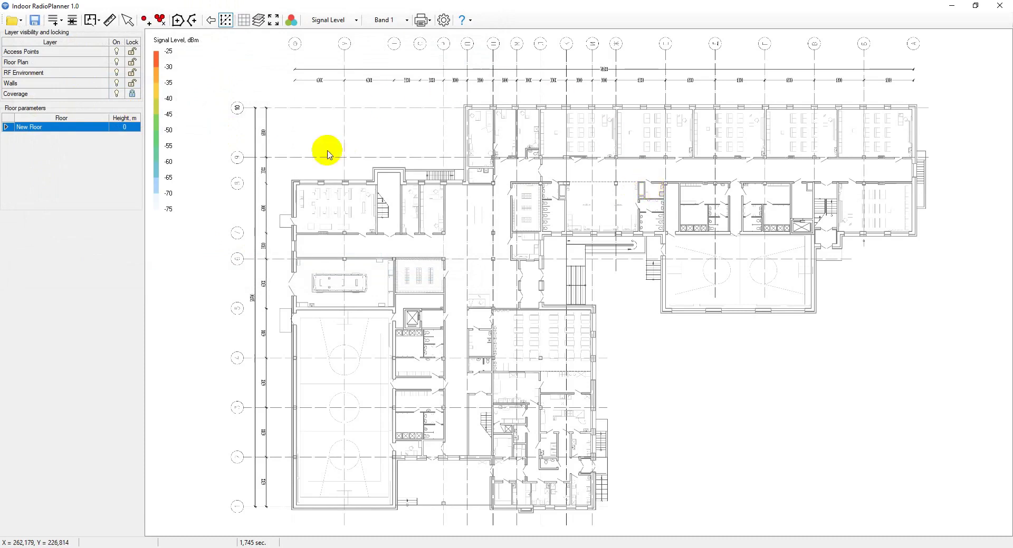
Import the floor 0 CAD DWG and hide its Размеры, МАРКЕР, ПЕРЕГОР and ПЛОЩАДИ layers.
click(98, 21)
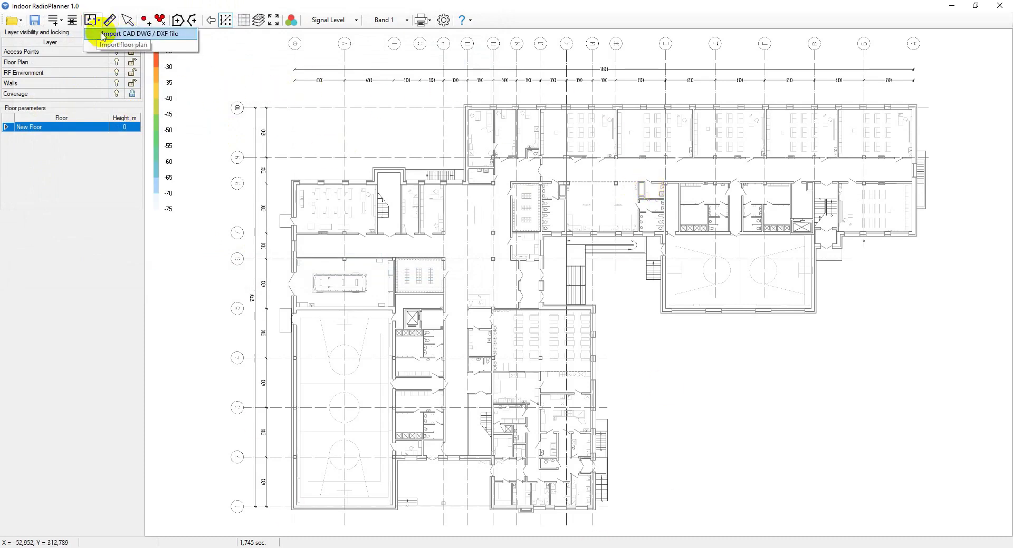
click(107, 34)
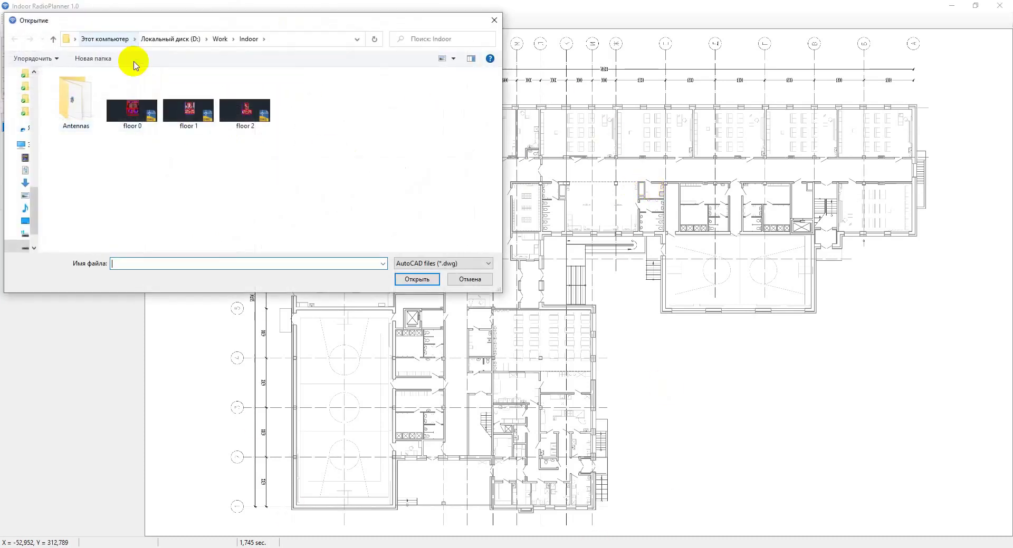
double_click(131, 108)
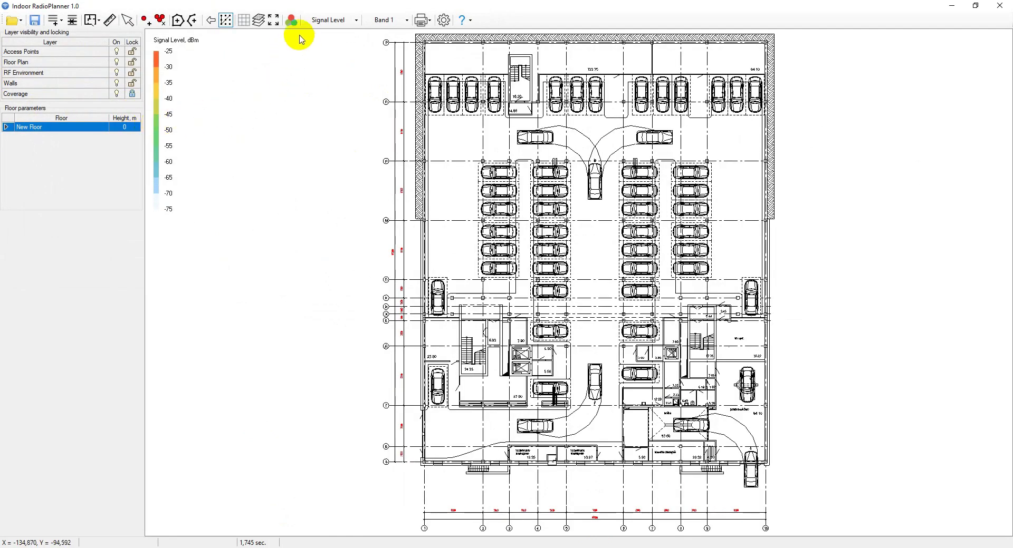
click(259, 20)
click(432, 272)
click(431, 280)
click(431, 288)
click(432, 297)
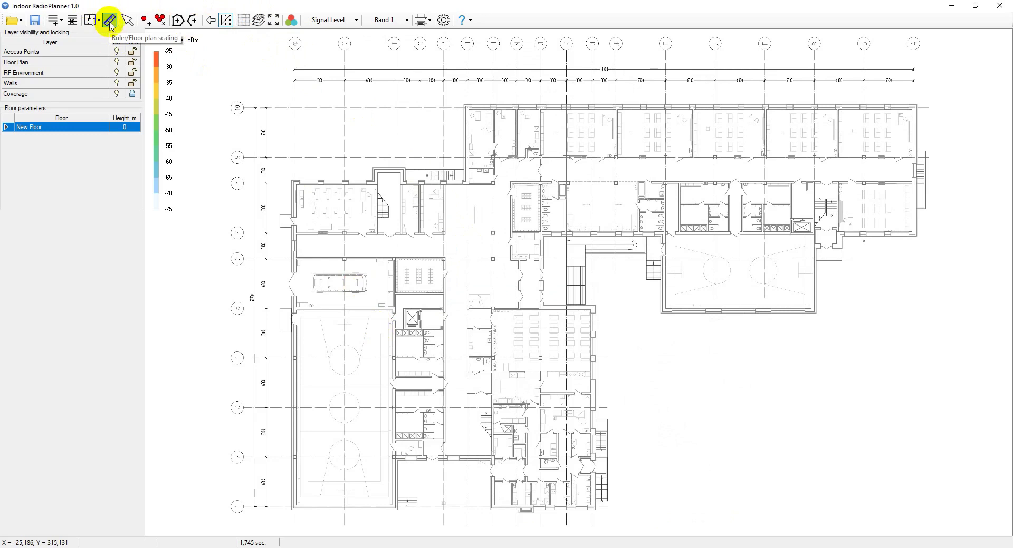
Draw the scaling ruler along the plan's left vertical dimension line and enter its 50,7 m length.
click(110, 21)
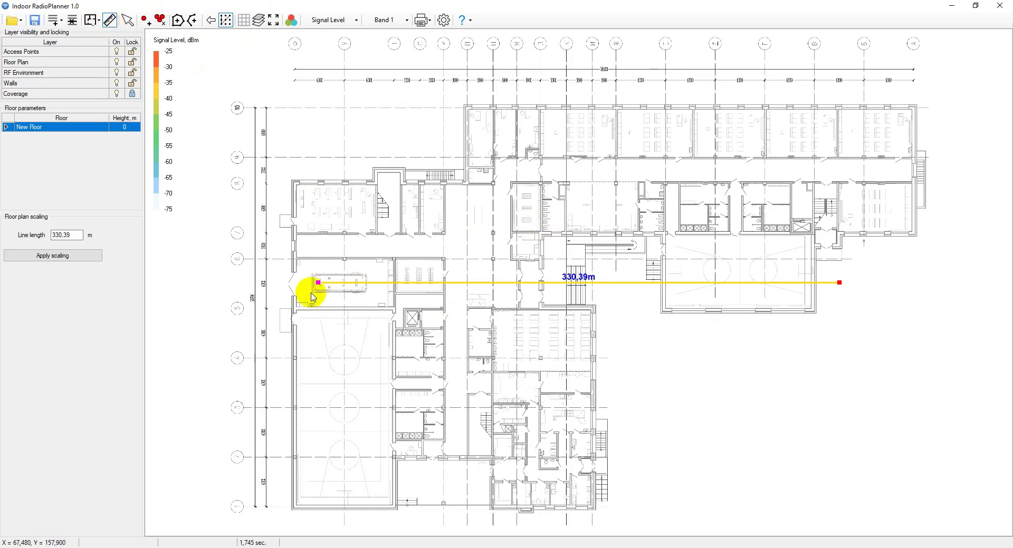
drag(319, 283, 260, 510)
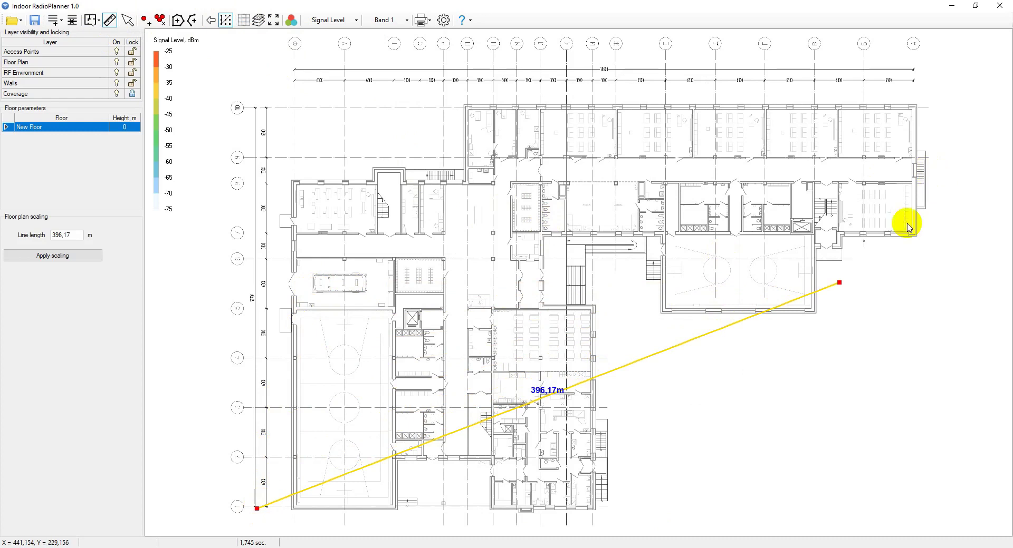
drag(841, 284, 254, 108)
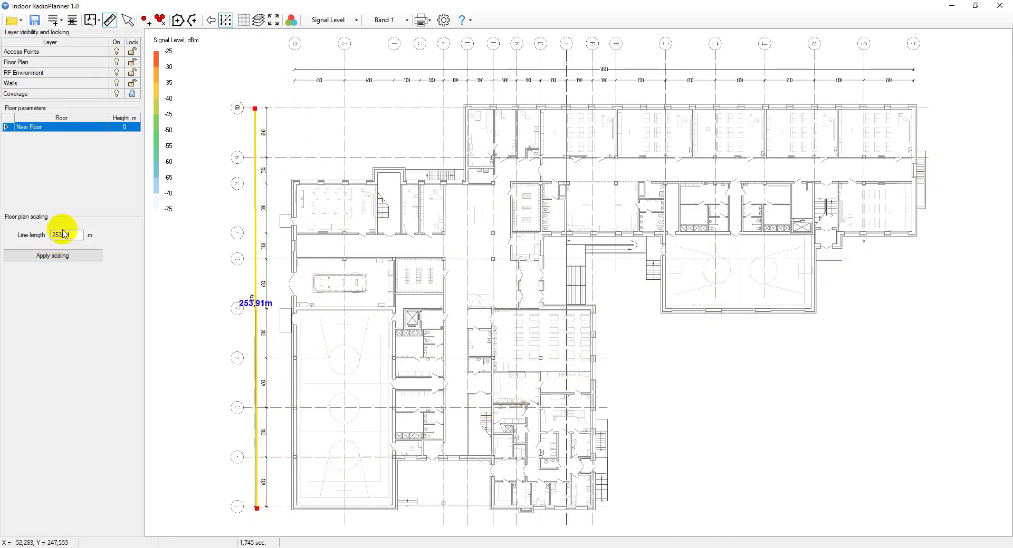
click(58, 238)
double_click(59, 235)
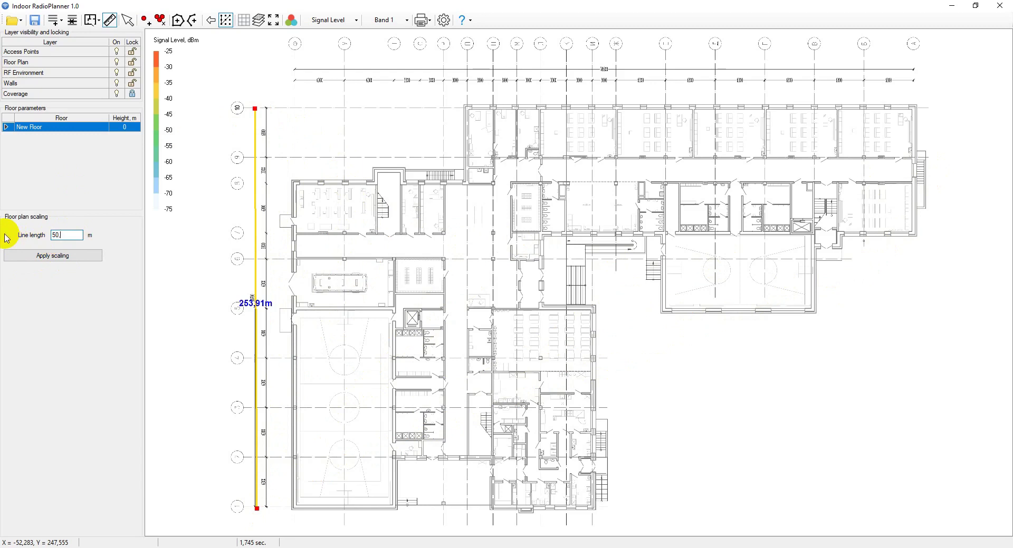
Apply the 50,7 m scale and recenter the shrunken plan on the canvas.
click(48, 255)
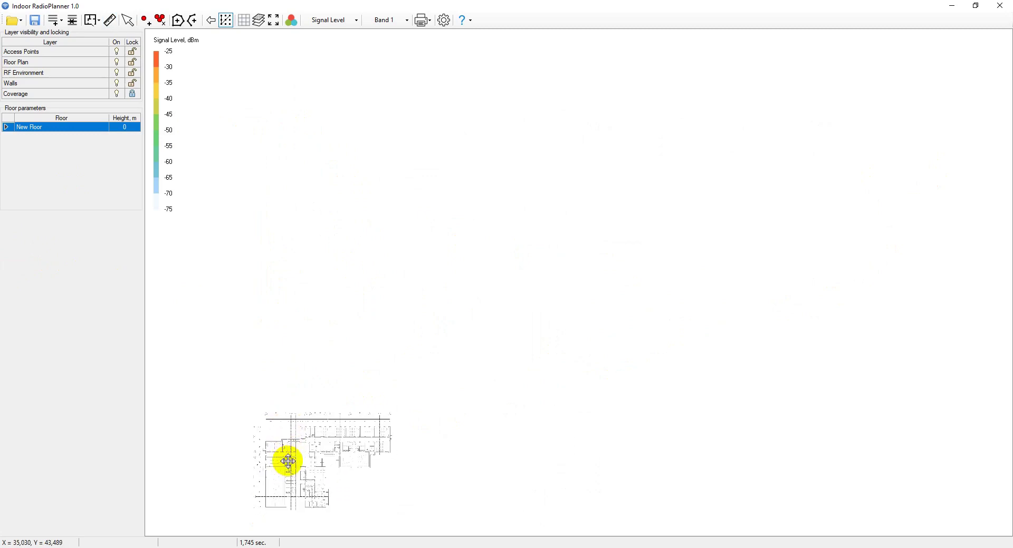
drag(293, 453, 437, 242)
scroll(425, 260, up, 2)
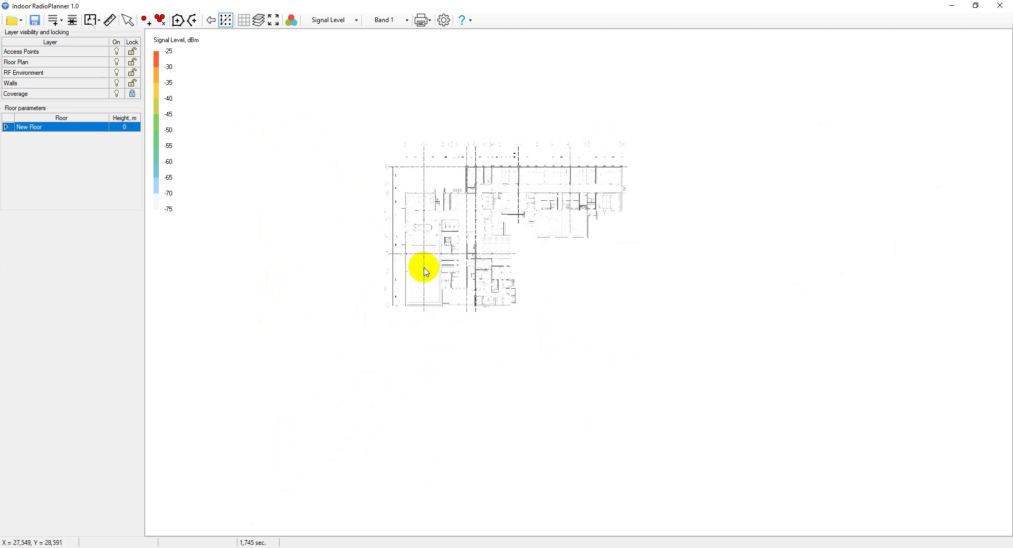
scroll(422, 275, up, 1)
Turn on the grid overlay and zoom in on the gym.
click(244, 20)
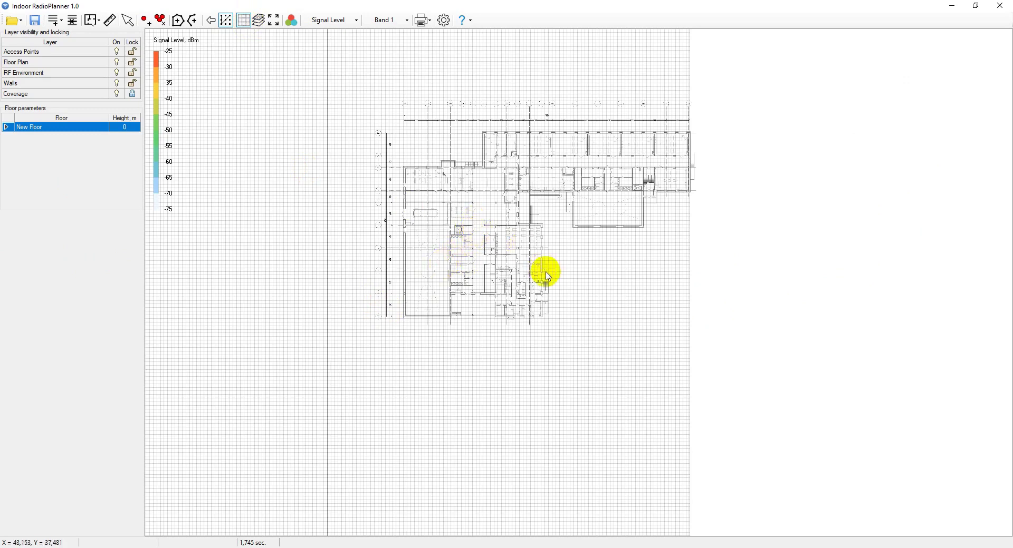
drag(465, 248, 374, 315)
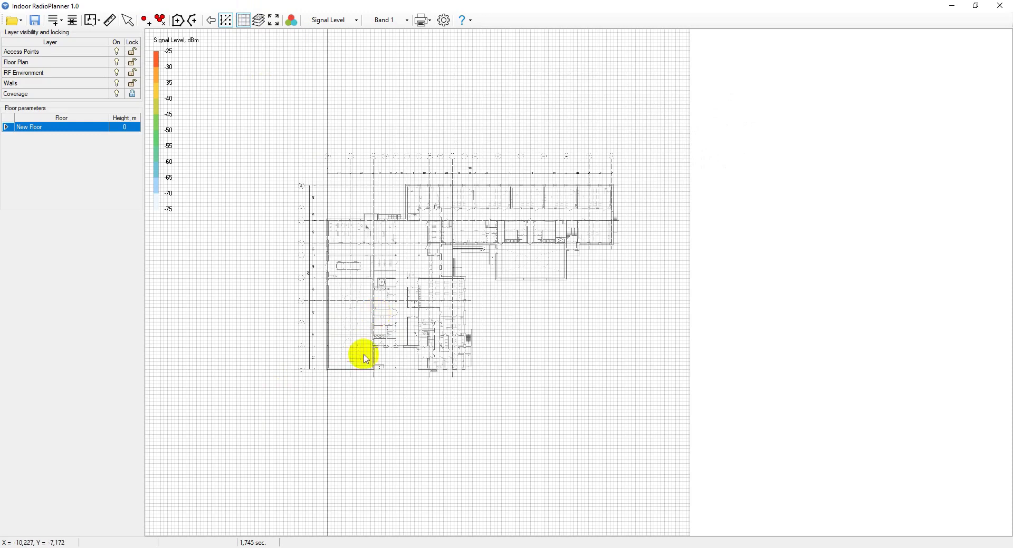
scroll(319, 366, up, 6)
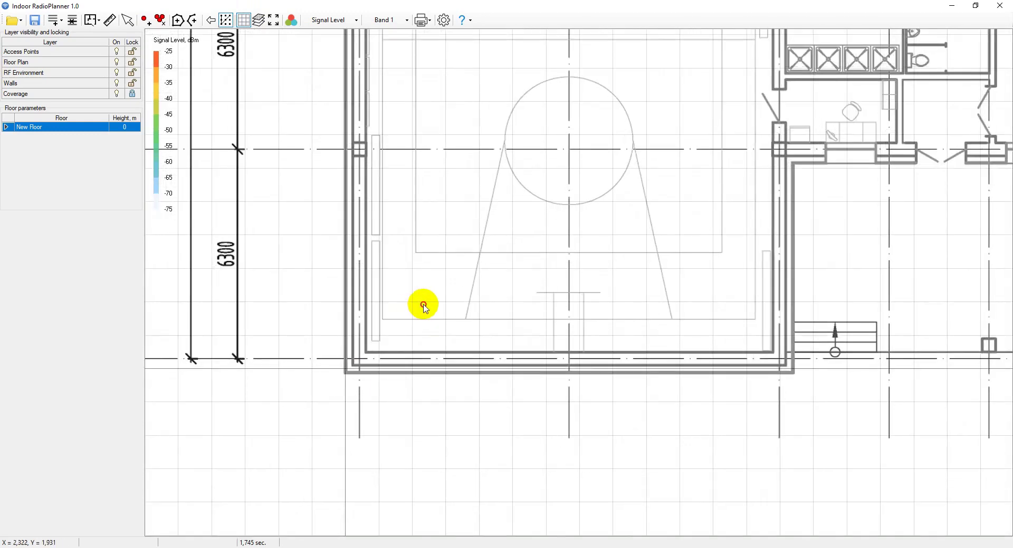
drag(423, 306, 422, 301)
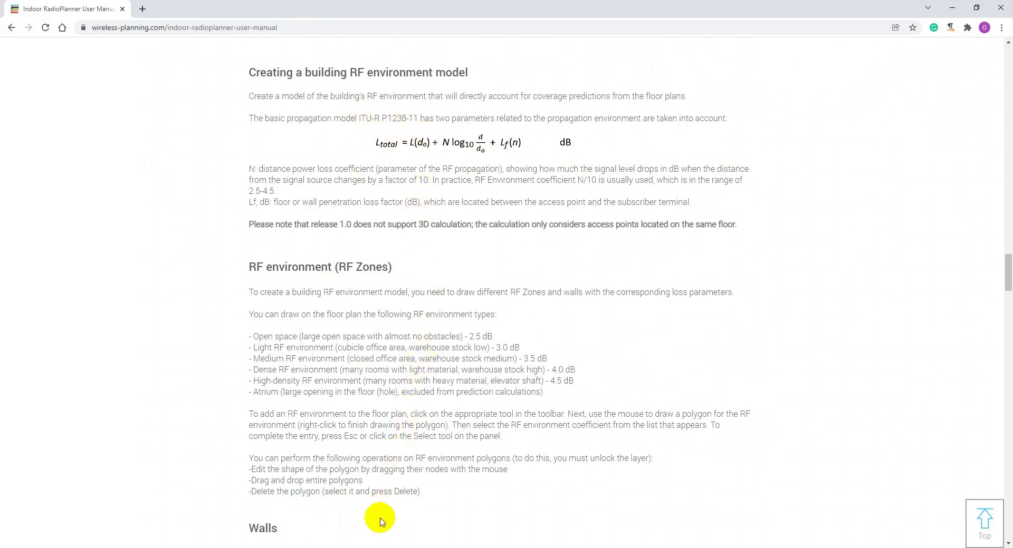
Back in Indoor RadioPlanner, inspect the gym's open-space RF zone and the wall around the room above.
click(372, 543)
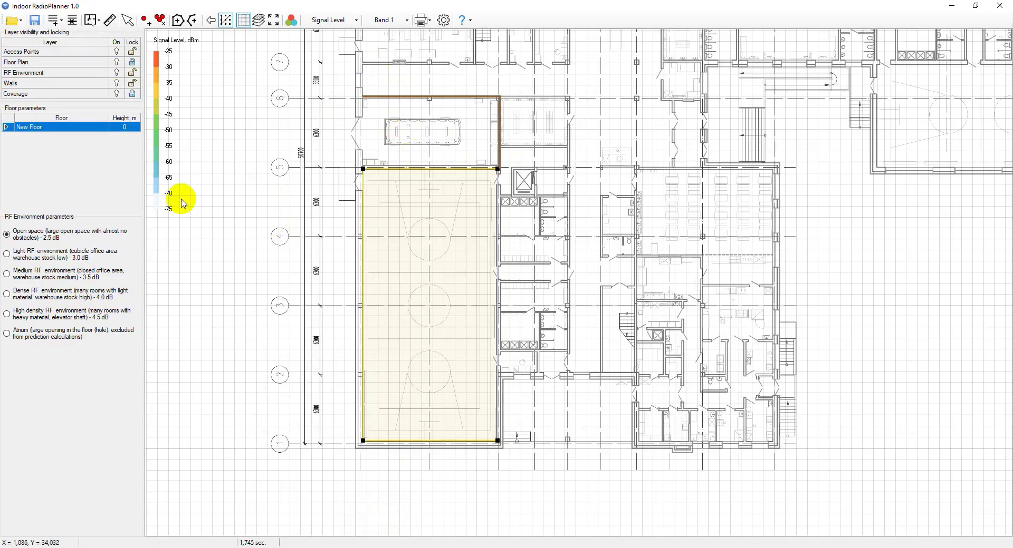
click(395, 214)
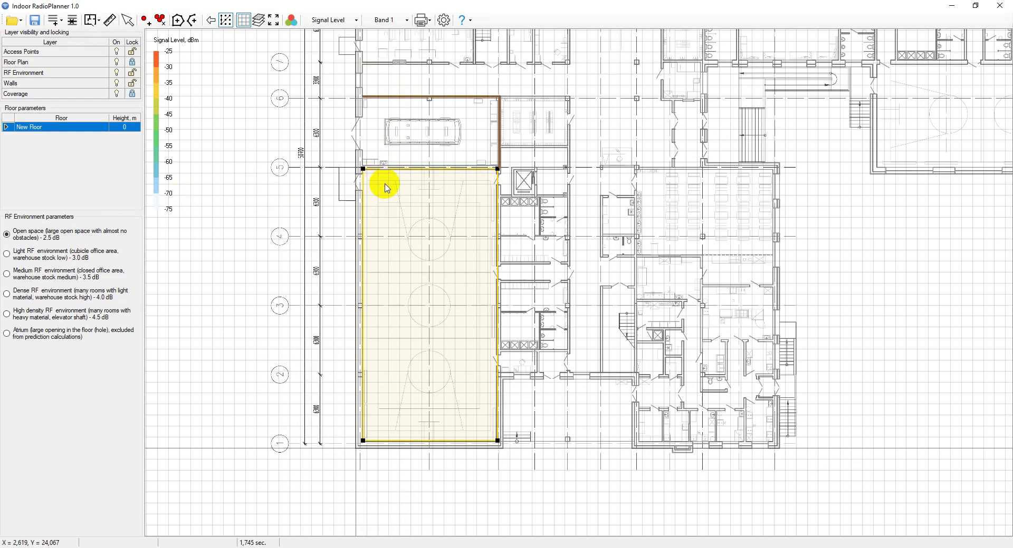
click(397, 98)
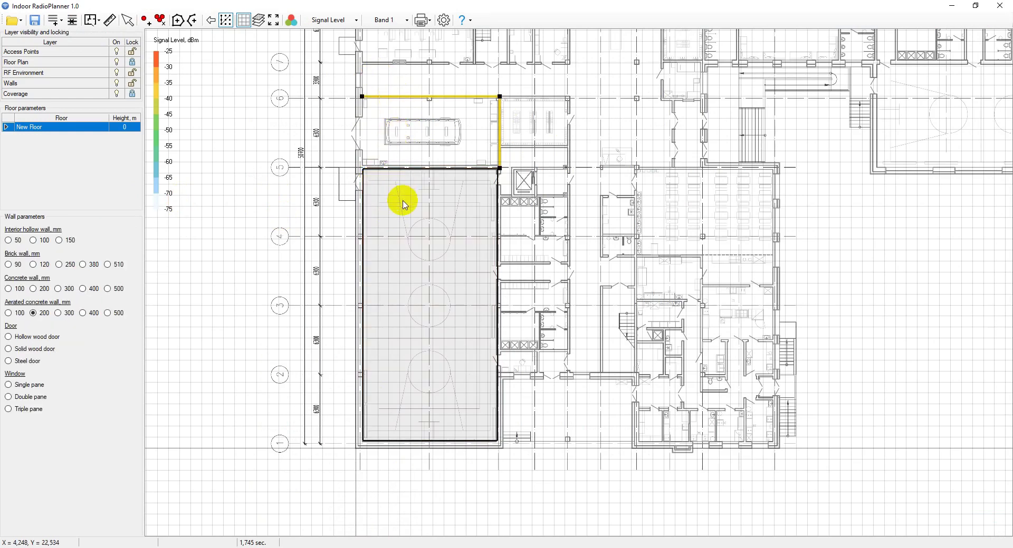
click(401, 237)
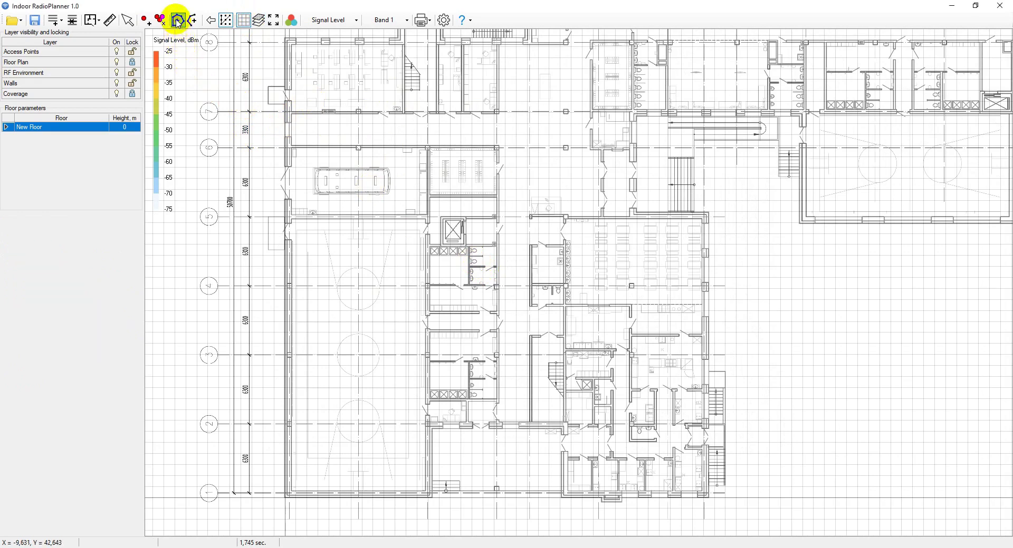
Draw an L-shaped RF zone over the rooms north and east of the gym and set it to Medium (3.5 dB).
click(178, 21)
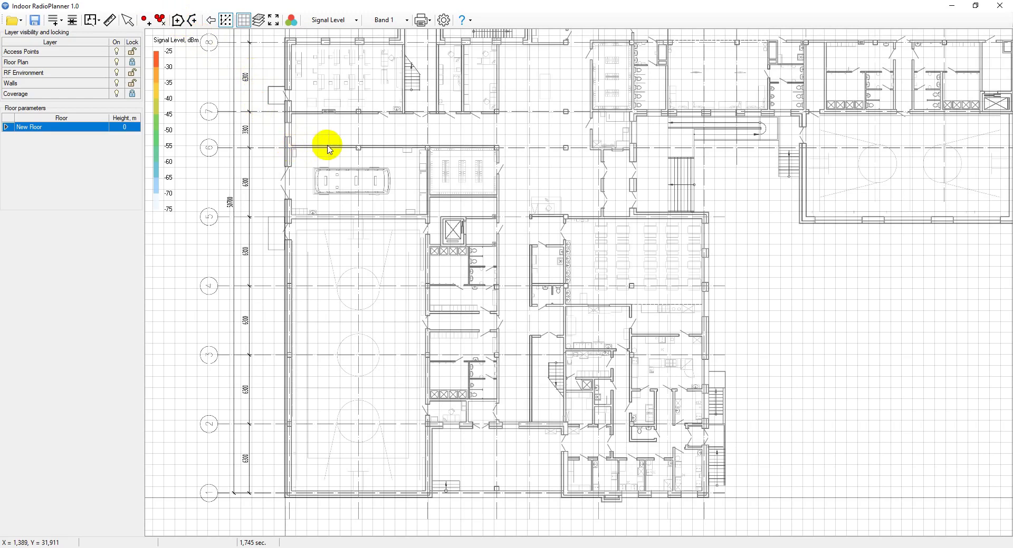
click(178, 22)
click(291, 148)
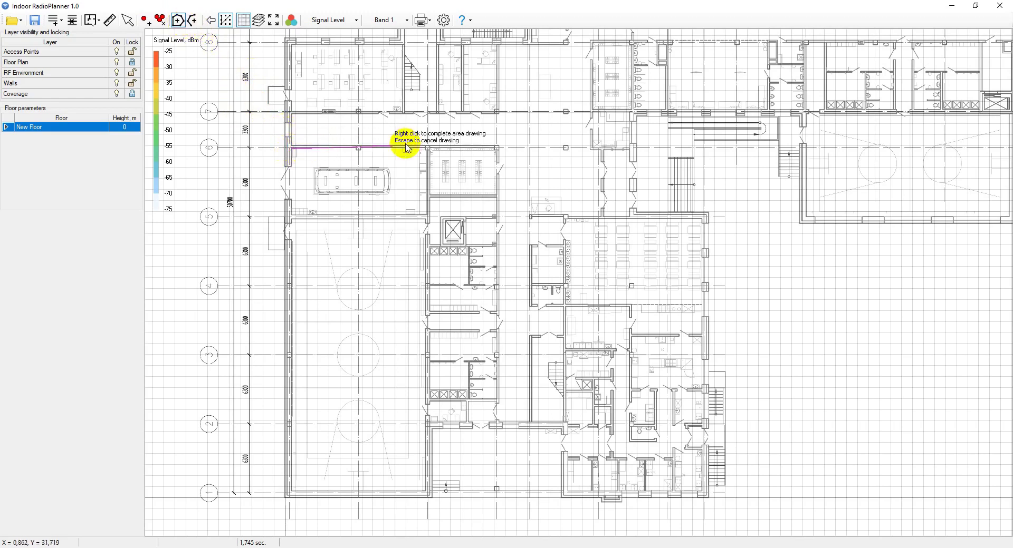
click(496, 147)
click(497, 422)
click(428, 422)
click(428, 216)
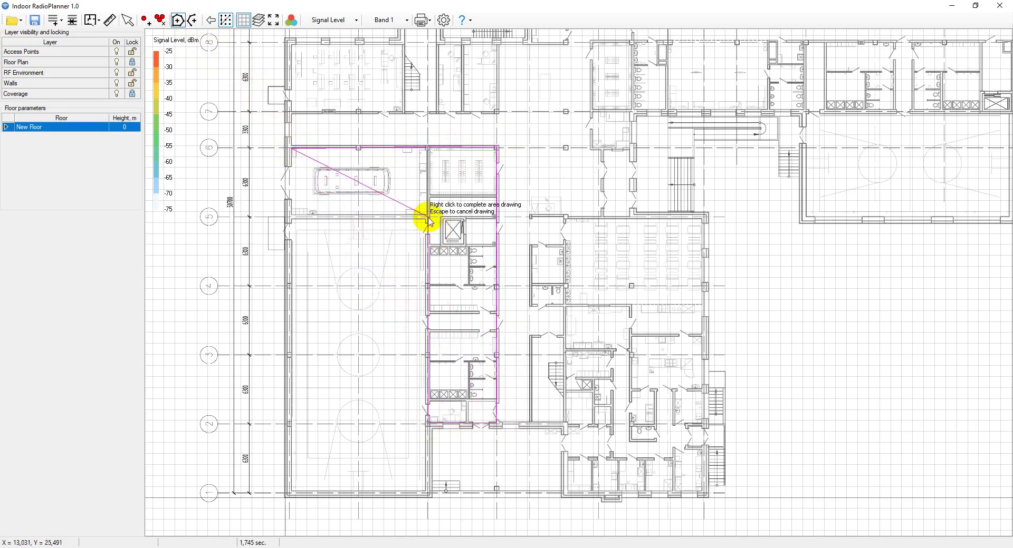
right_click(291, 218)
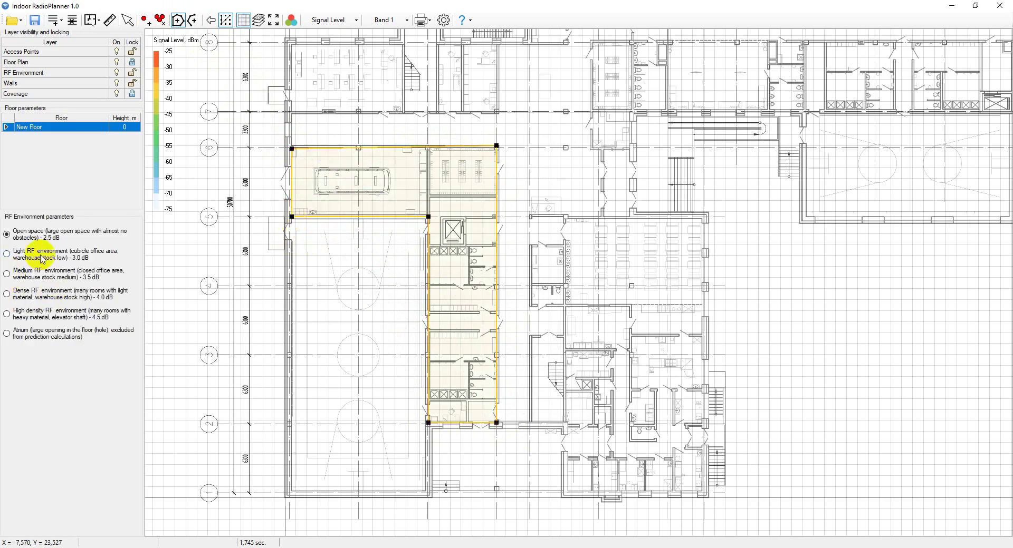
click(39, 277)
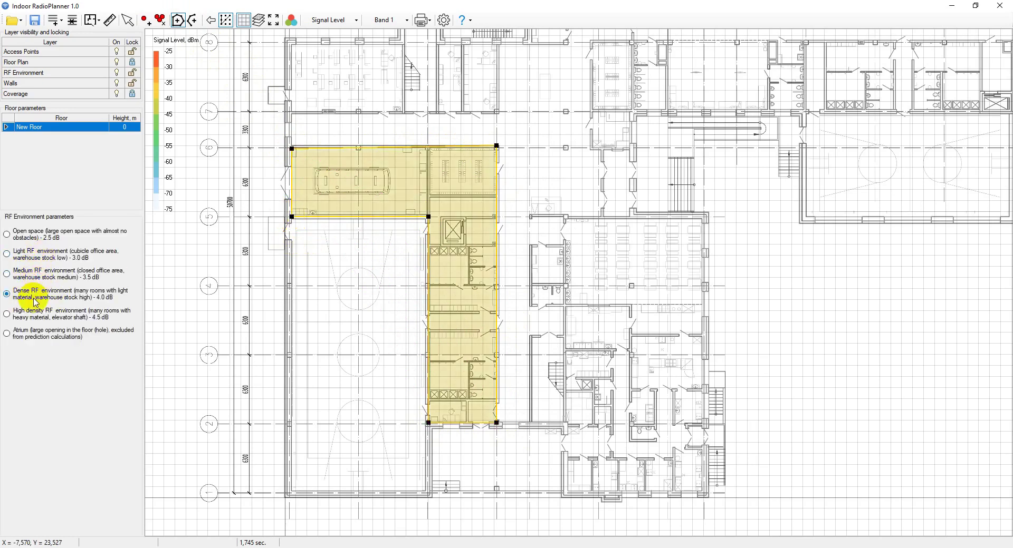
click(34, 273)
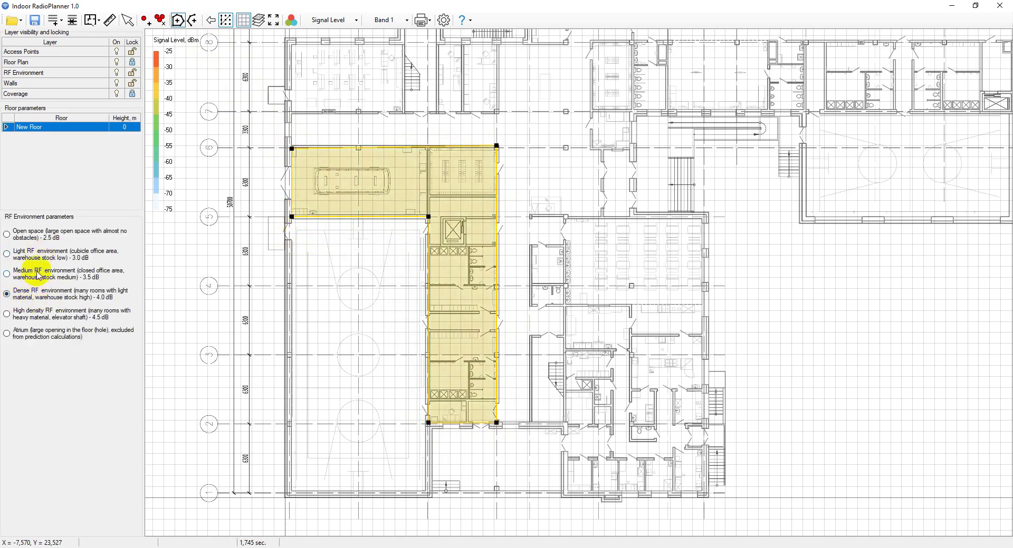
click(128, 20)
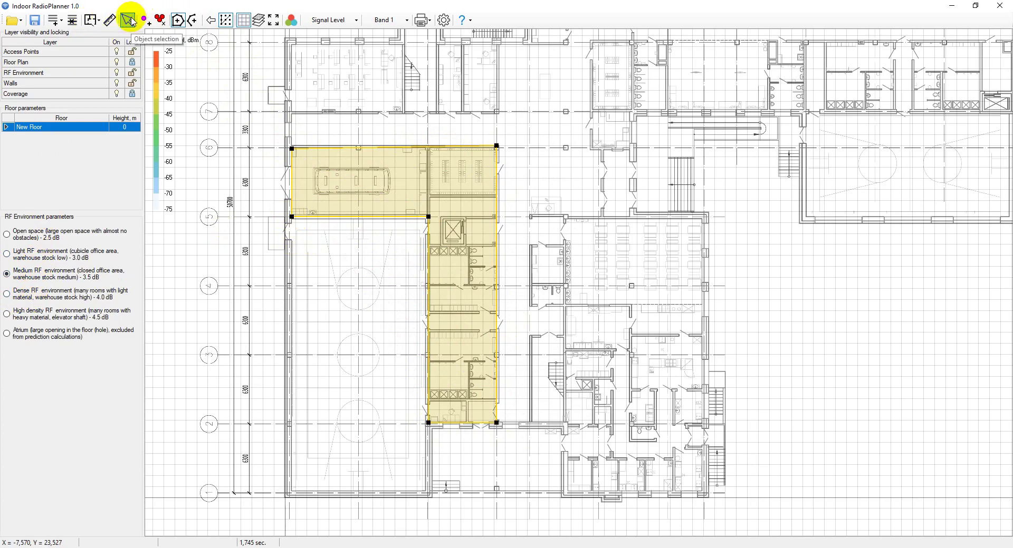
Adjust the L-shaped RF area, then delete it after confirming.
click(339, 169)
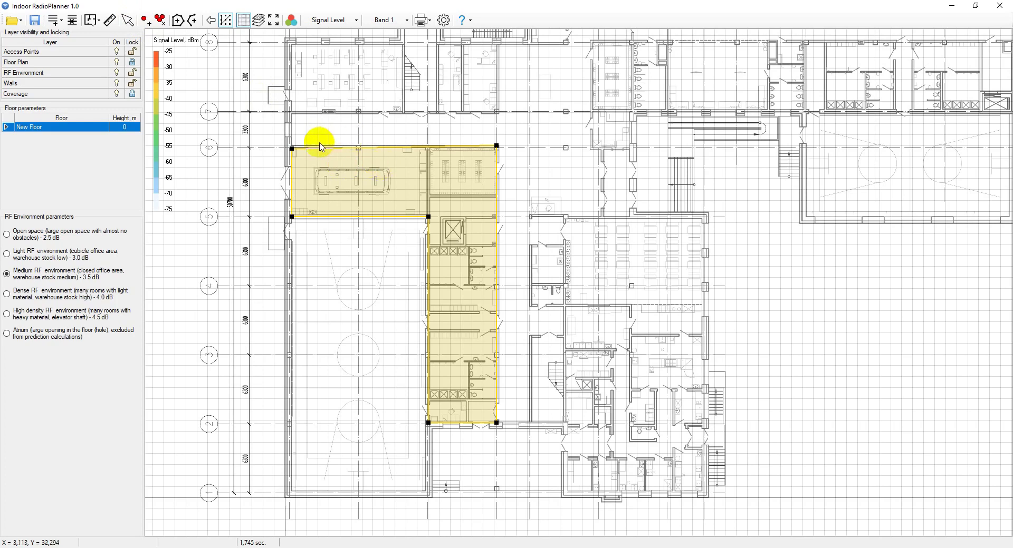
mouse_move(292, 150)
mouse_down()
mouse_move(337, 190)
mouse_move(271, 119)
mouse_move(293, 150)
mouse_up()
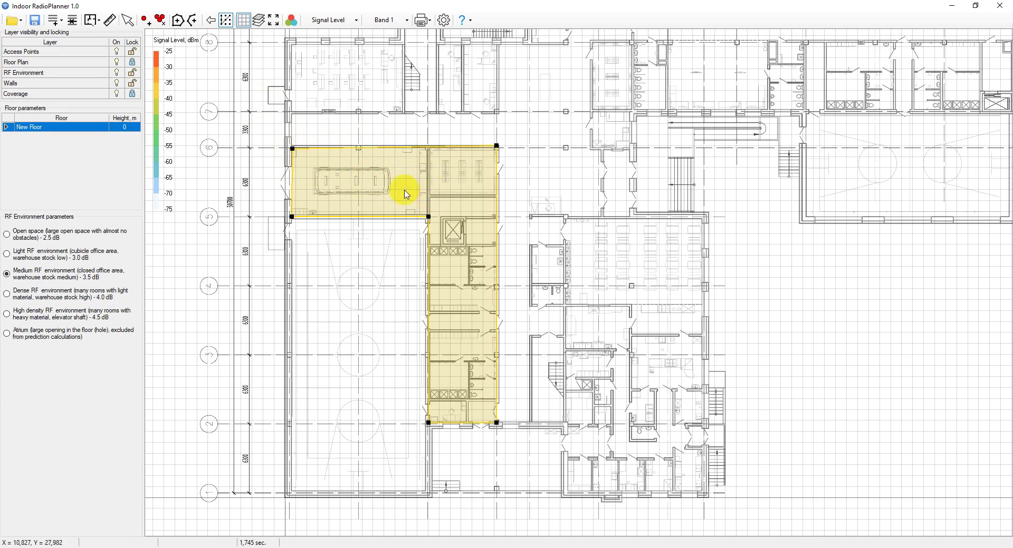
mouse_move(406, 194)
mouse_down()
mouse_move(540, 153)
mouse_move(406, 126)
mouse_move(418, 182)
mouse_move(403, 193)
mouse_up()
key(Delete)
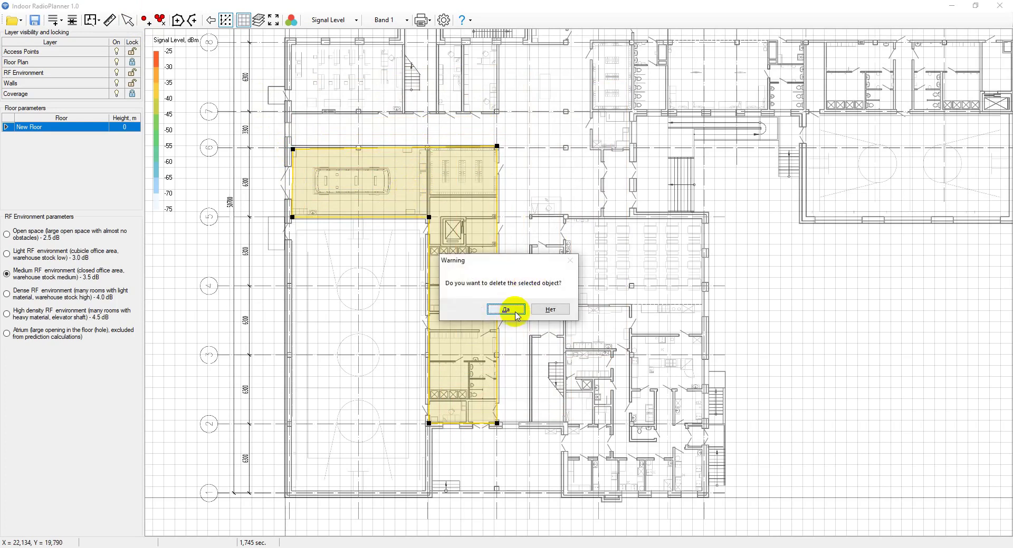
click(505, 310)
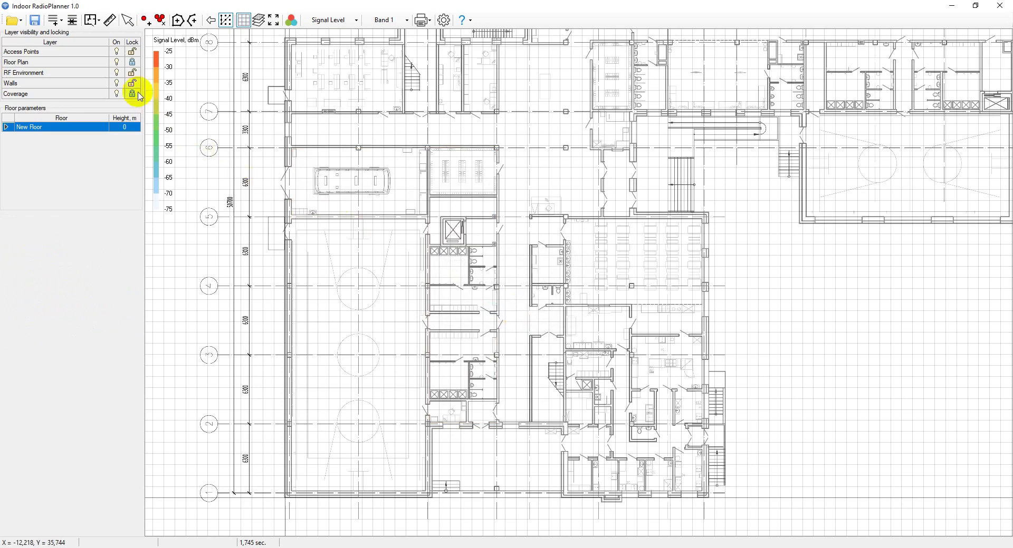
Draw a four-sided RF area over the car room north of the gym and lock the RF Environment layer.
click(177, 20)
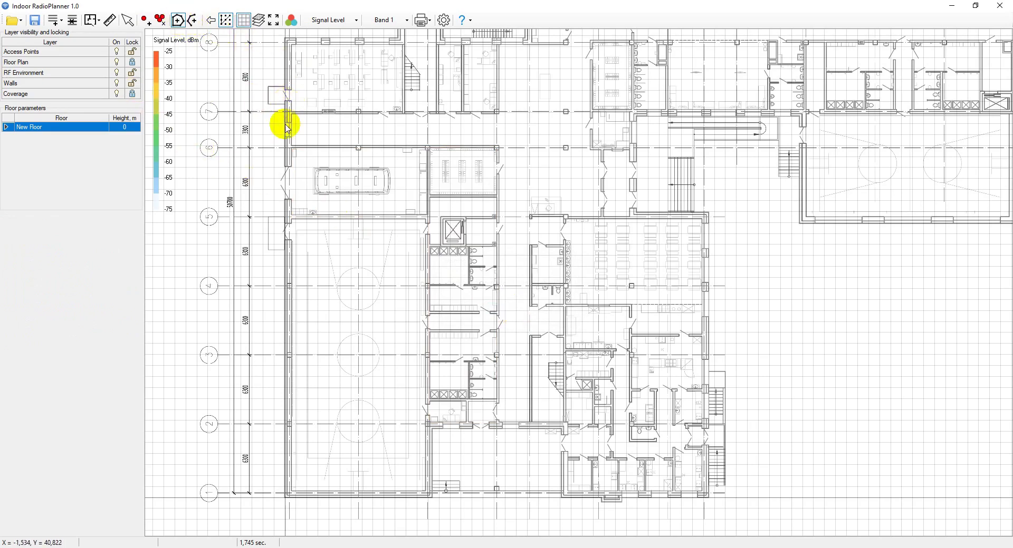
click(292, 140)
click(294, 207)
click(422, 207)
right_click(423, 131)
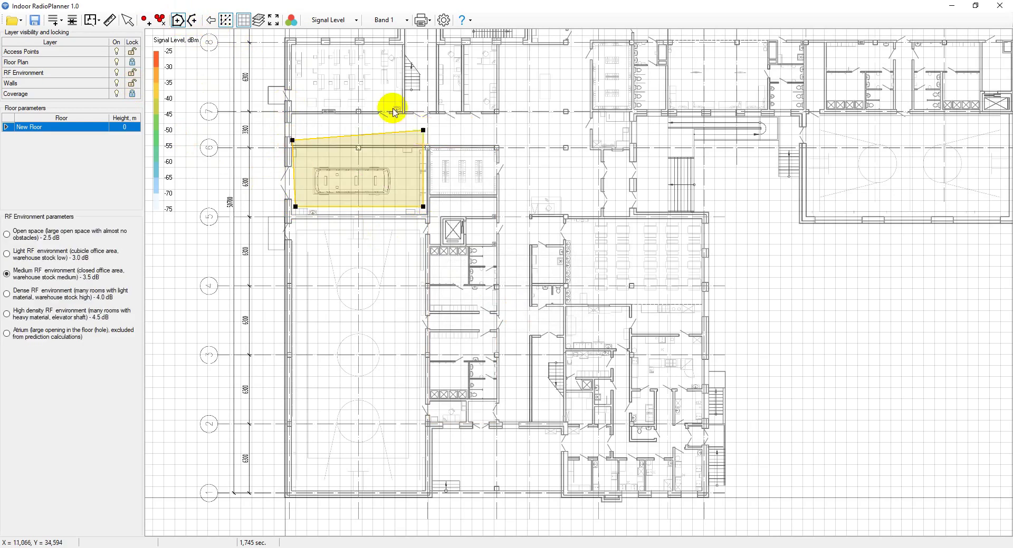
click(133, 75)
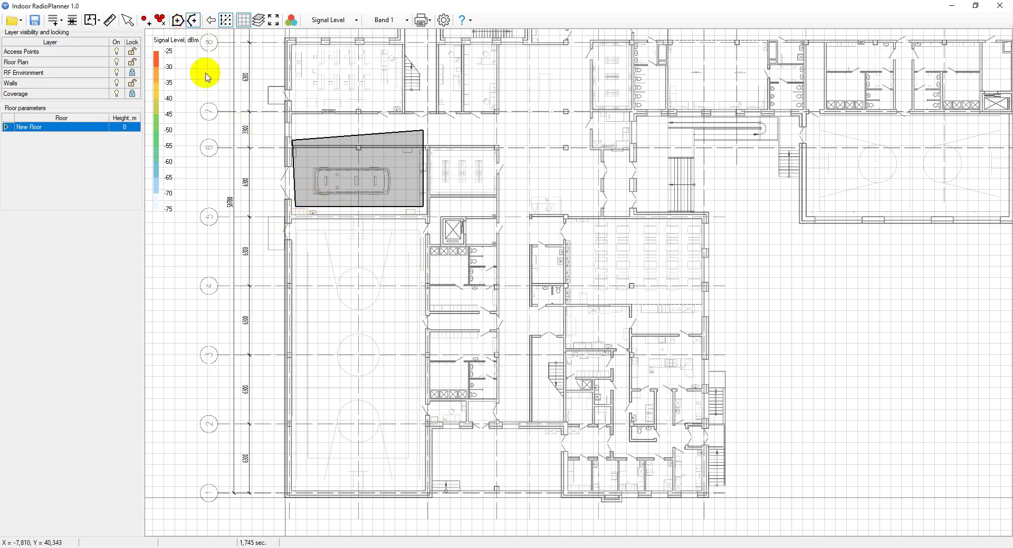
click(287, 216)
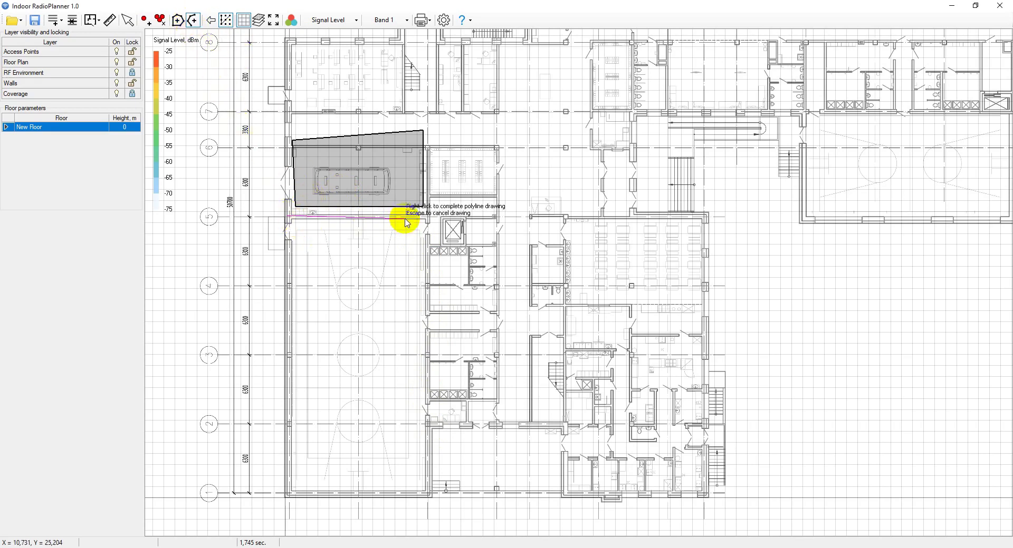
click(427, 215)
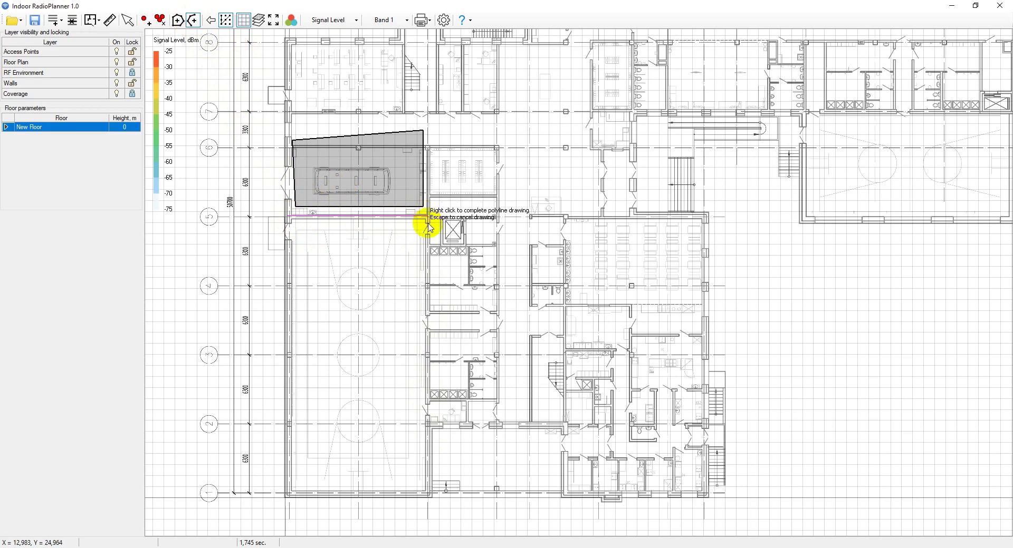
click(427, 491)
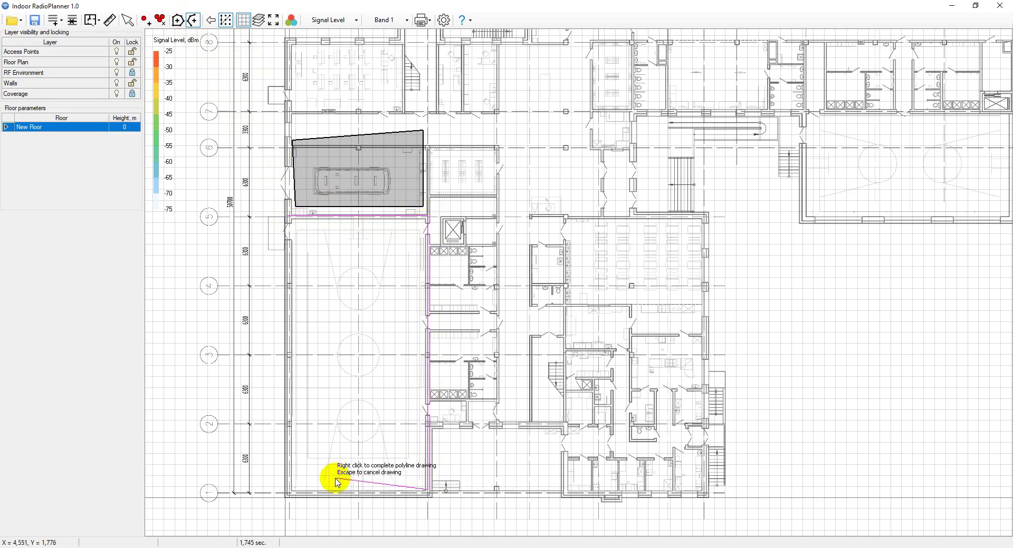
click(287, 494)
right_click(288, 493)
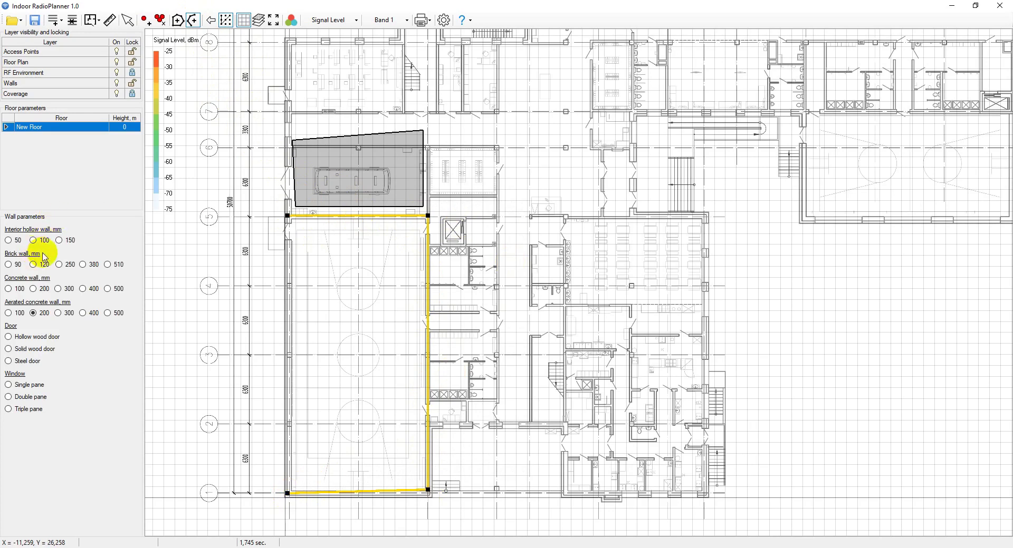
click(58, 313)
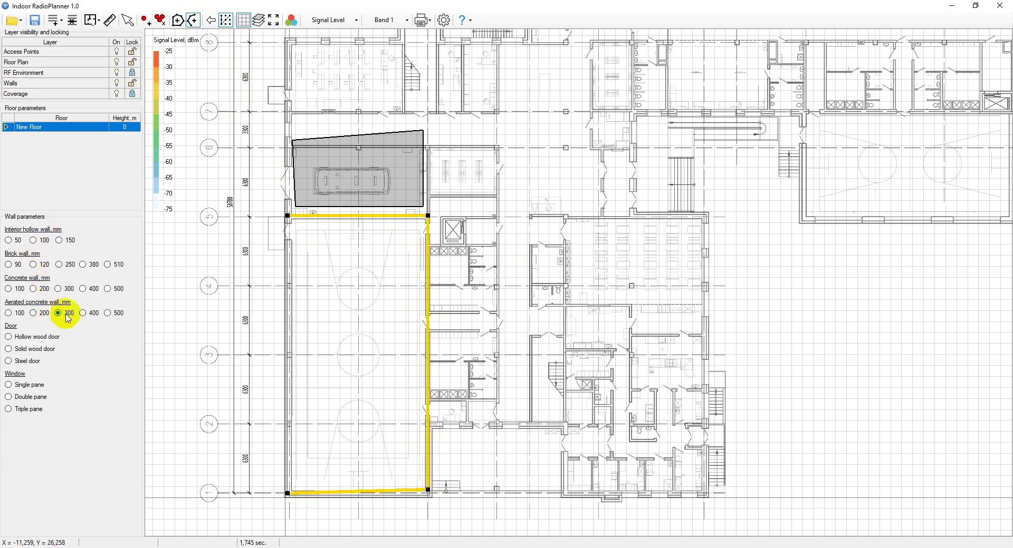
click(84, 314)
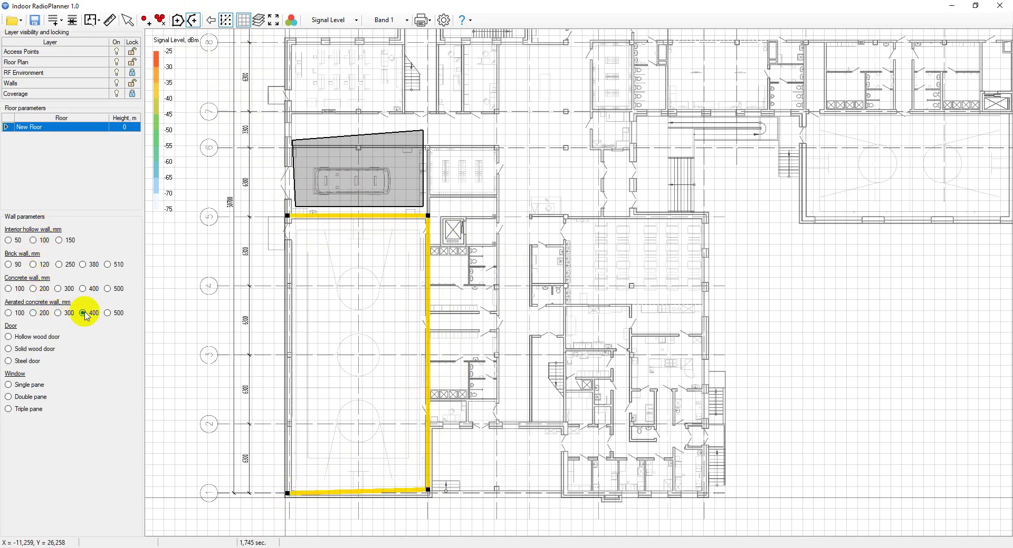
click(127, 21)
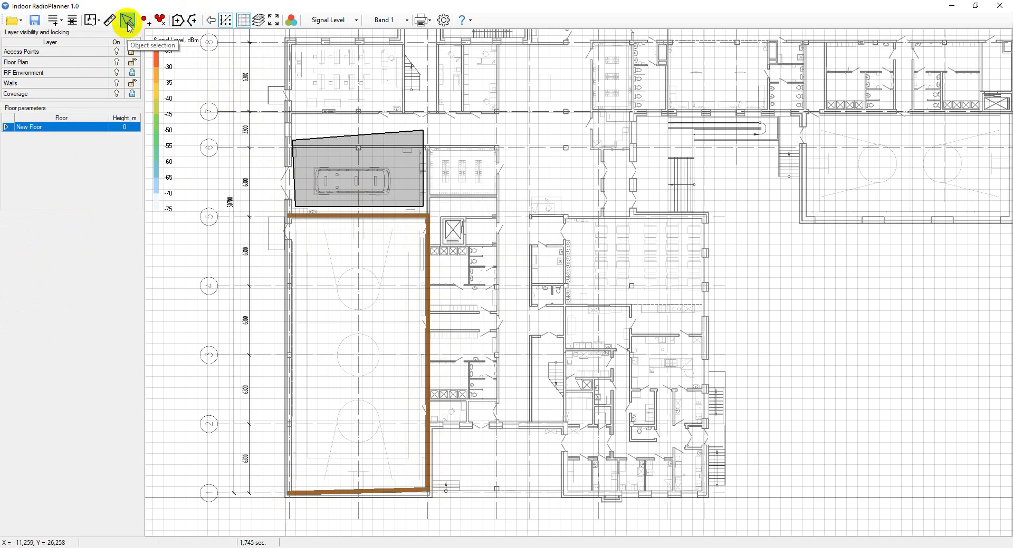
click(320, 217)
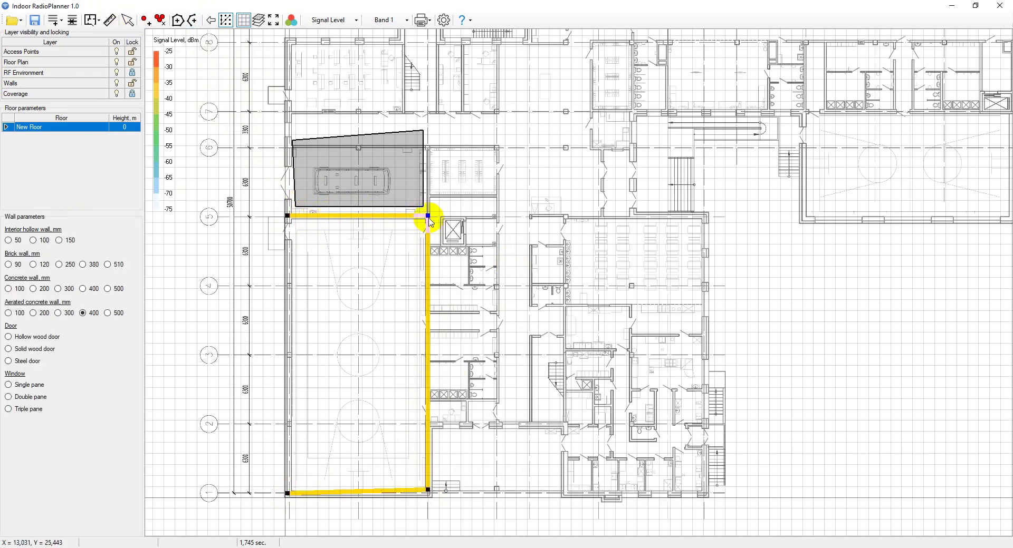
mouse_move(430, 221)
mouse_down()
mouse_move(377, 290)
mouse_move(430, 224)
mouse_up()
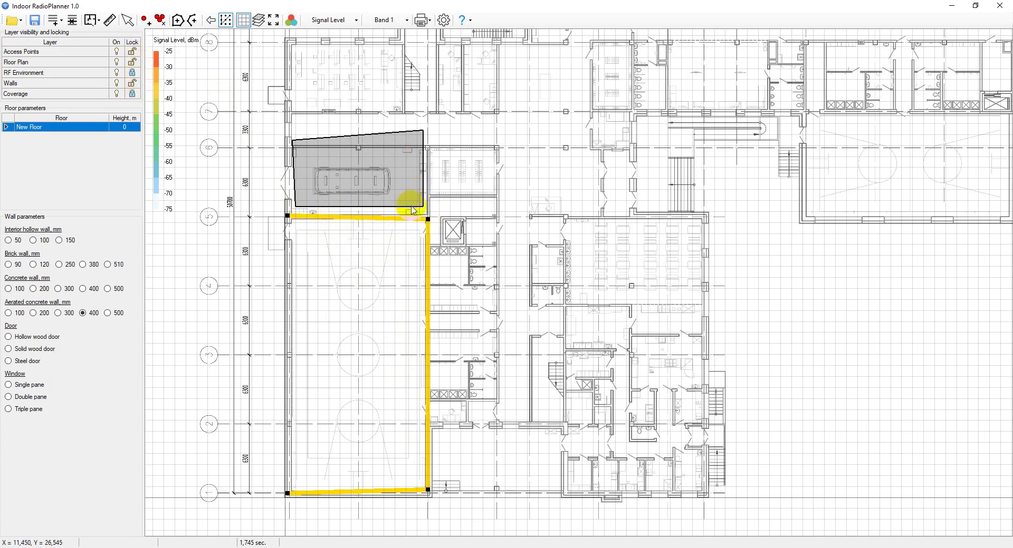
mouse_move(428, 219)
mouse_down()
mouse_move(492, 118)
mouse_move(430, 234)
mouse_move(428, 217)
mouse_up()
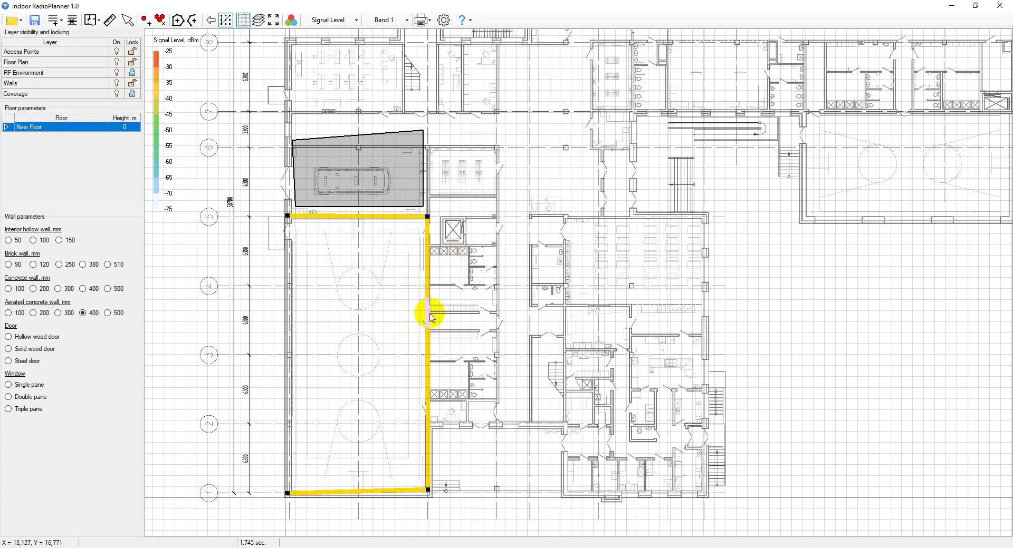
drag(428, 317, 606, 171)
key(Delete)
click(521, 311)
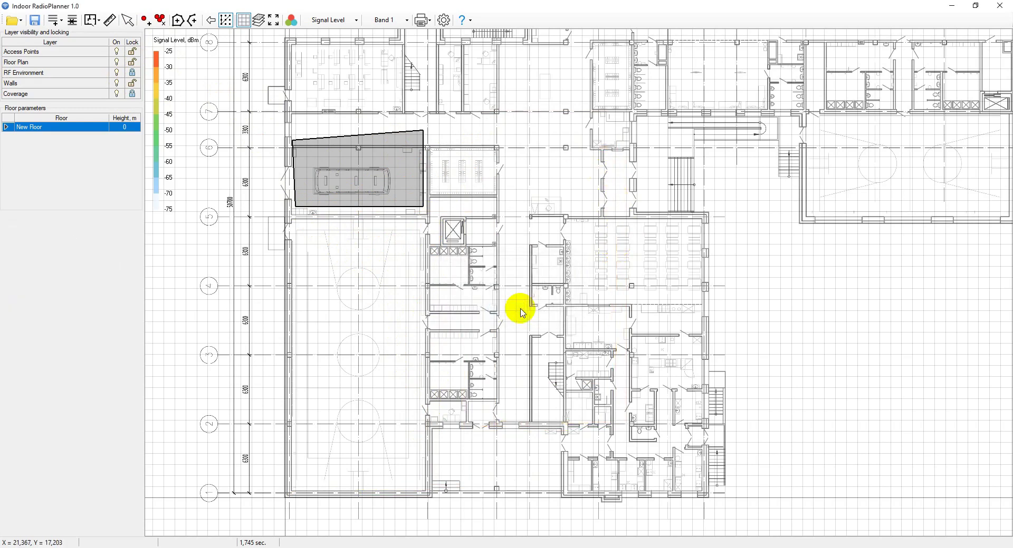
Turn on snapping to nodes for the High school floor plan.
click(227, 24)
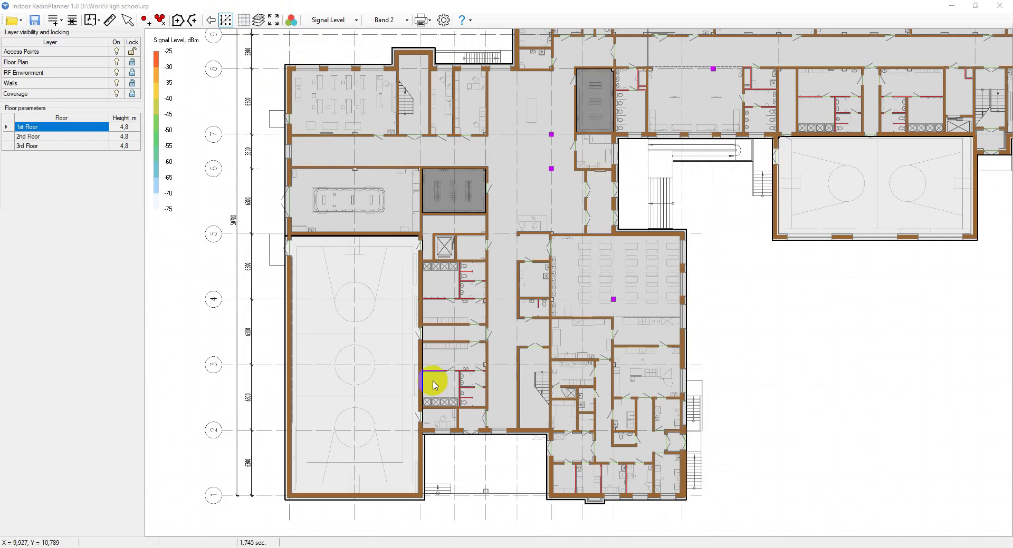
Place three access points: one on the car drawing and two in the gym.
click(145, 21)
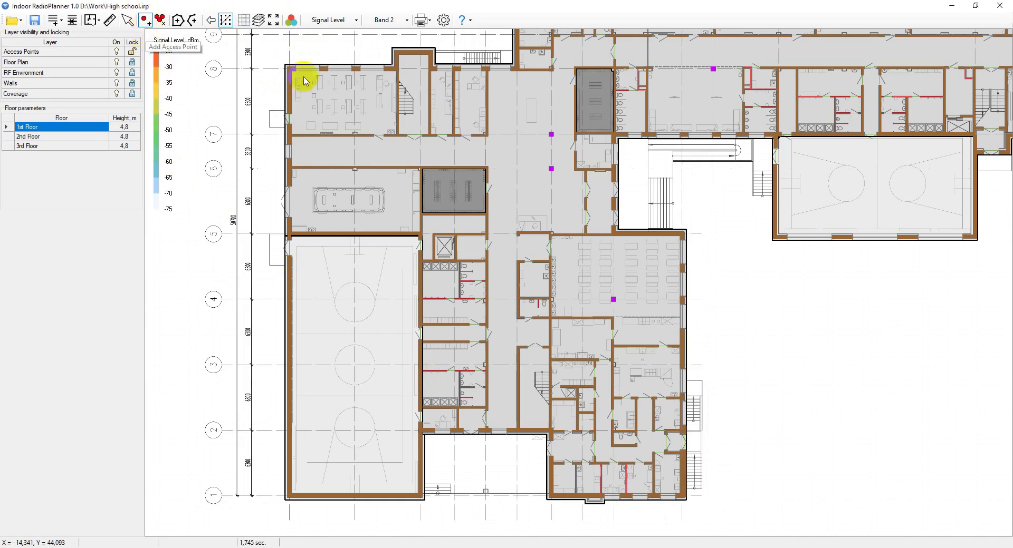
click(320, 193)
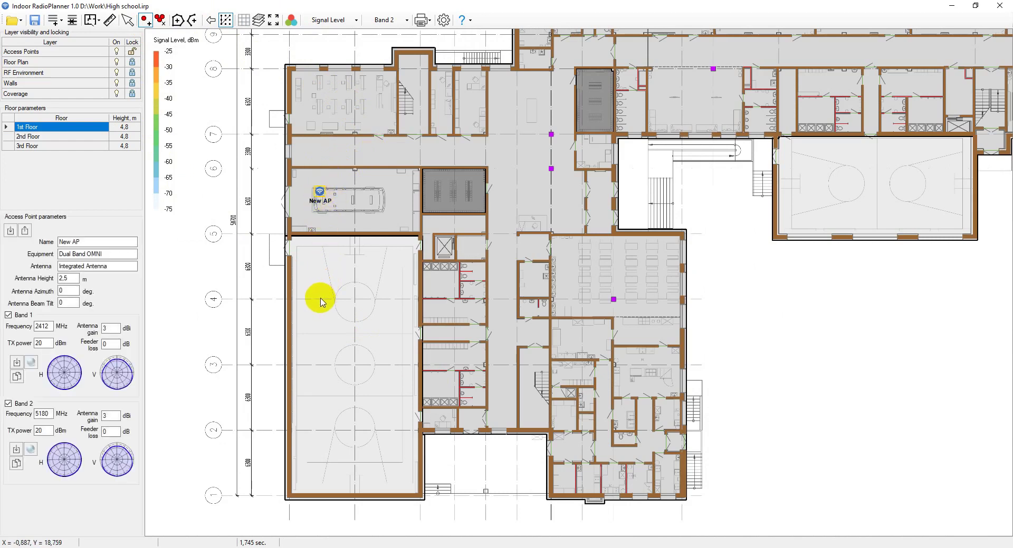
click(308, 344)
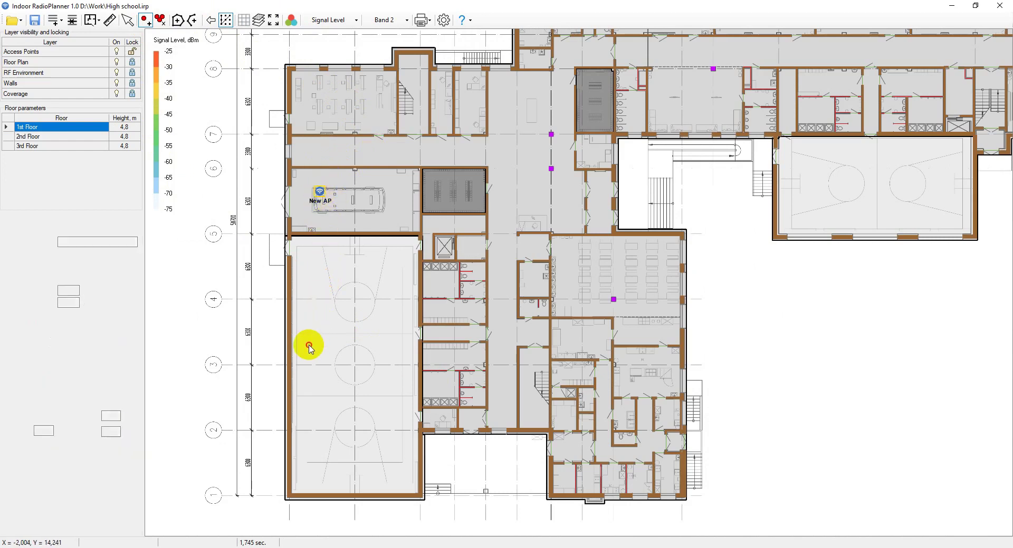
click(308, 383)
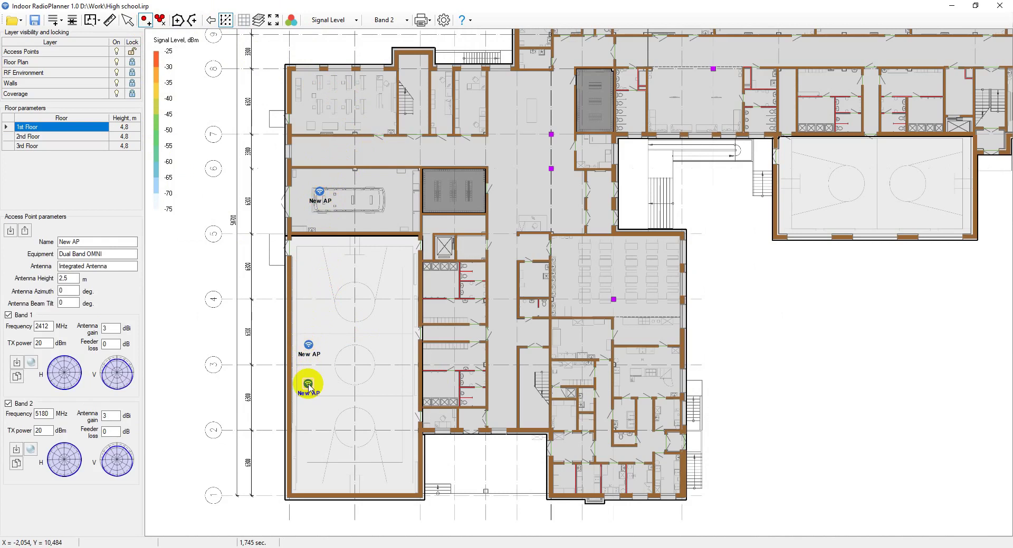
click(146, 20)
Select the car-room AP, edit its name field, then select the upper gym AP.
click(321, 192)
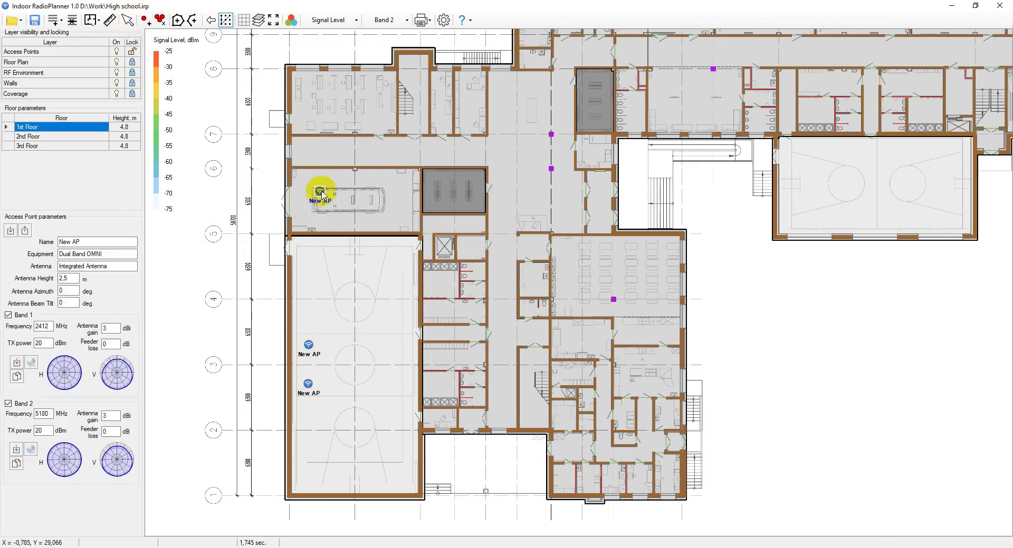
click(125, 242)
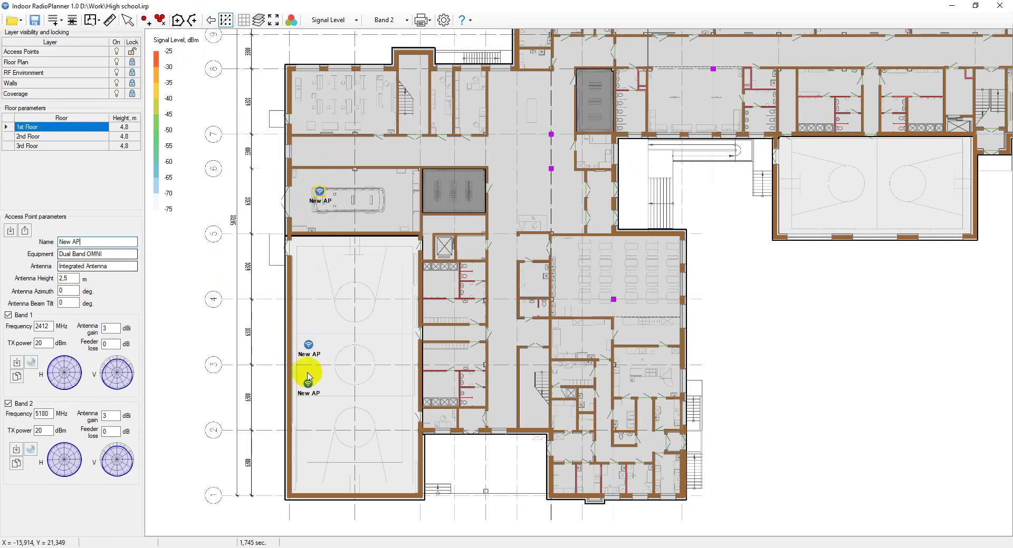
click(308, 345)
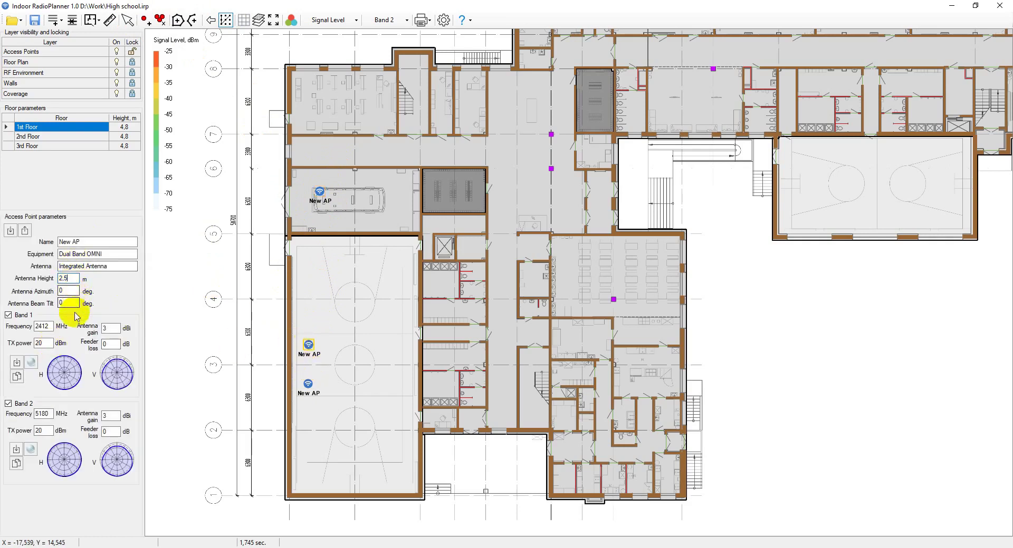
click(10, 232)
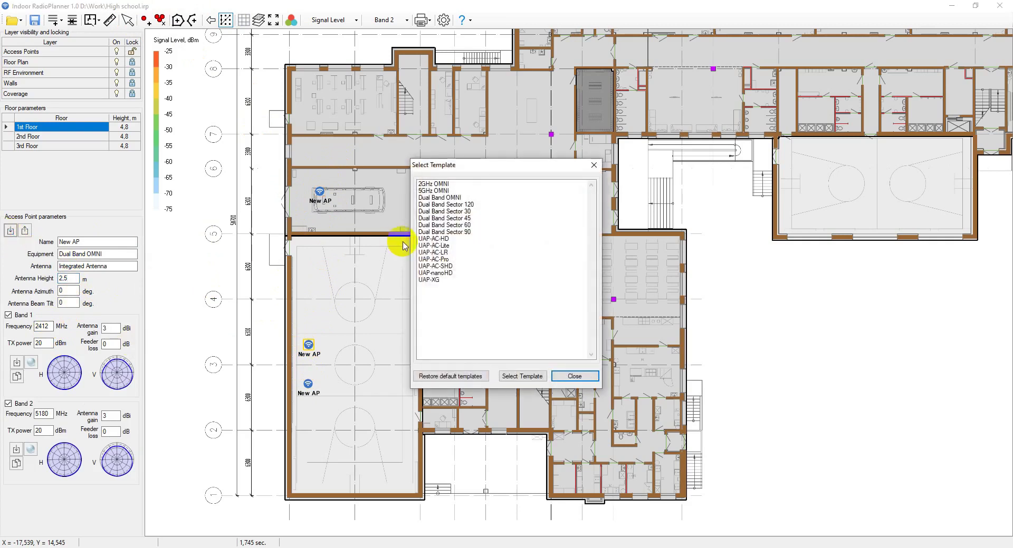
drag(428, 204, 435, 238)
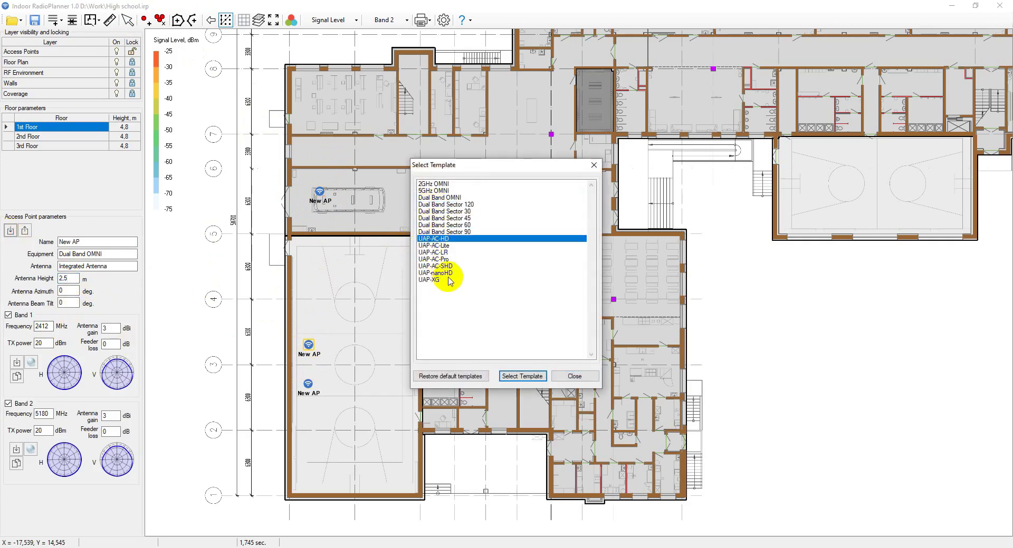
double_click(462, 219)
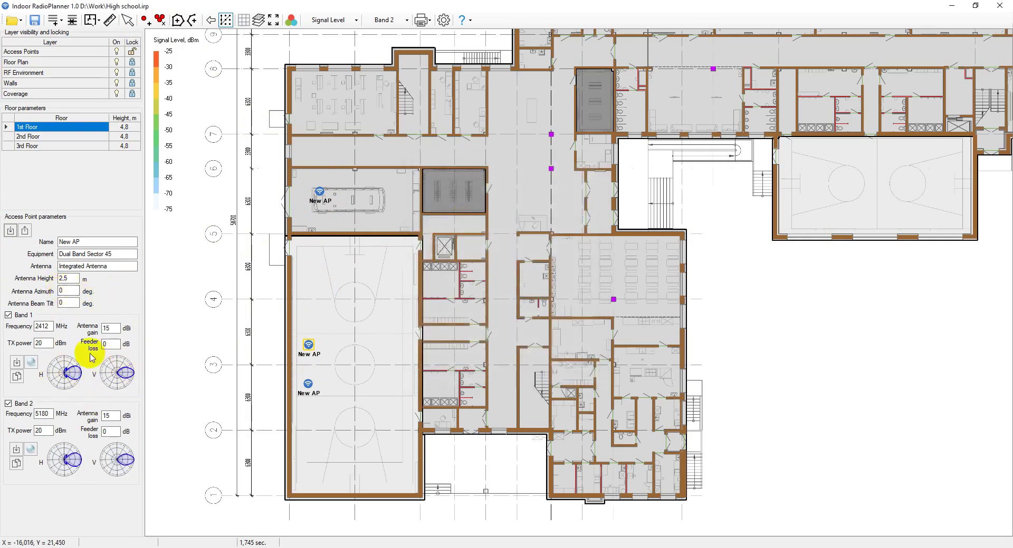
click(25, 231)
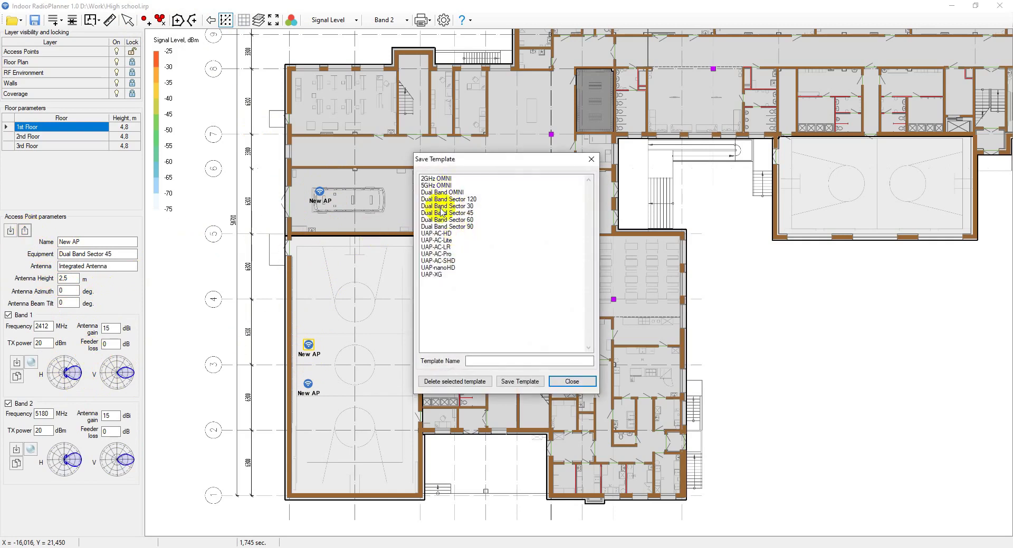
click(591, 159)
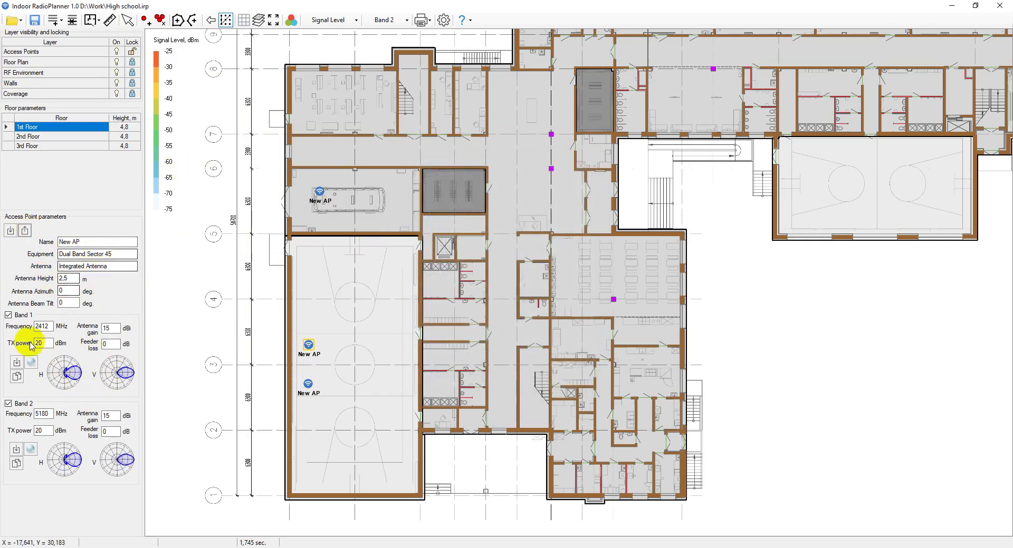
click(41, 327)
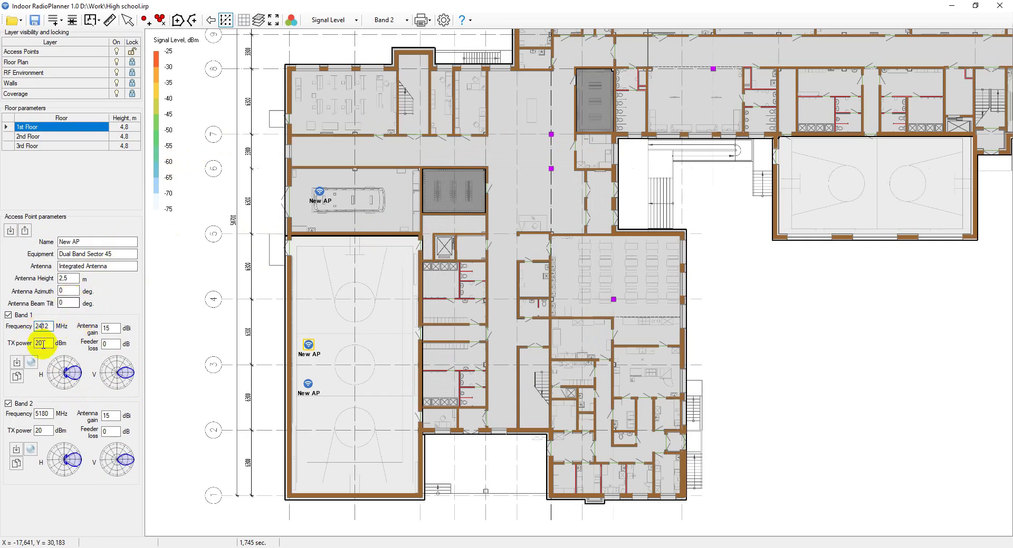
click(42, 343)
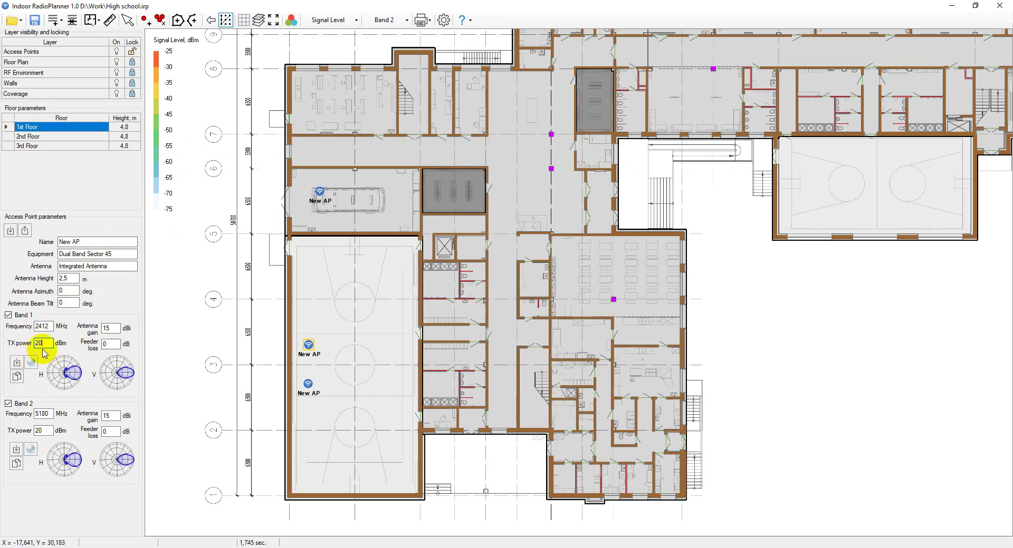
Load the Sector 45 degree 15 dBi antenna for Band 1 and aim the upper gym AP at 345°.
click(17, 363)
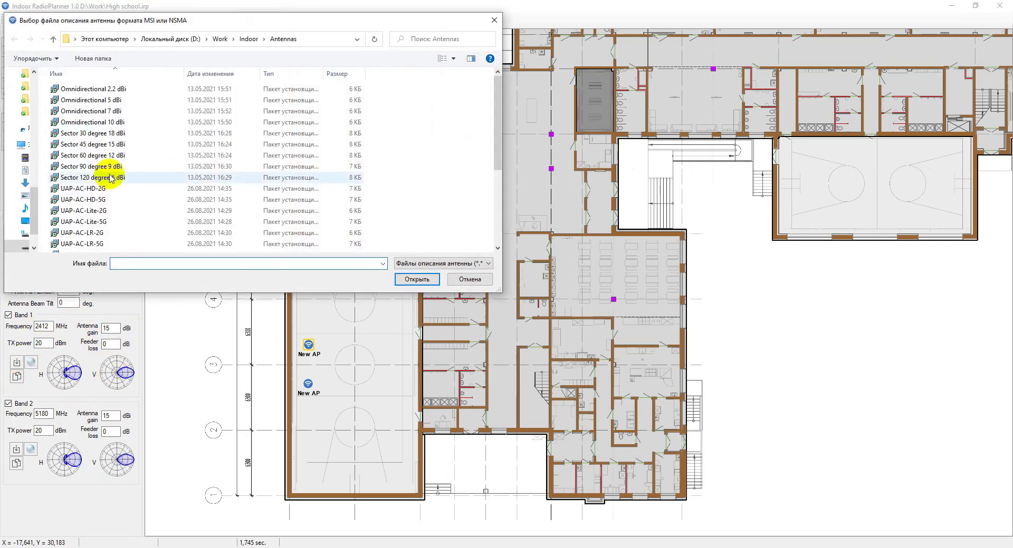
double_click(123, 145)
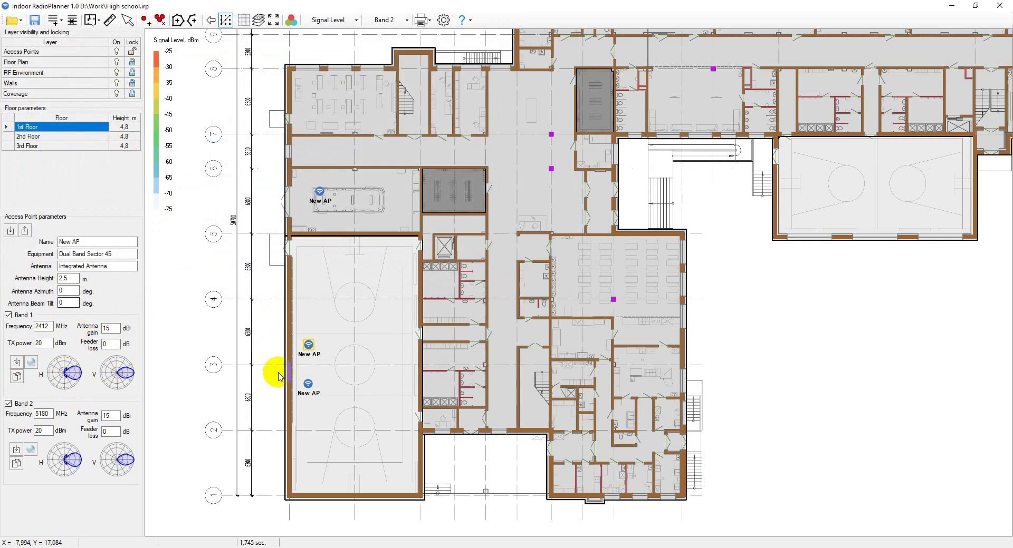
click(307, 346)
click(310, 347)
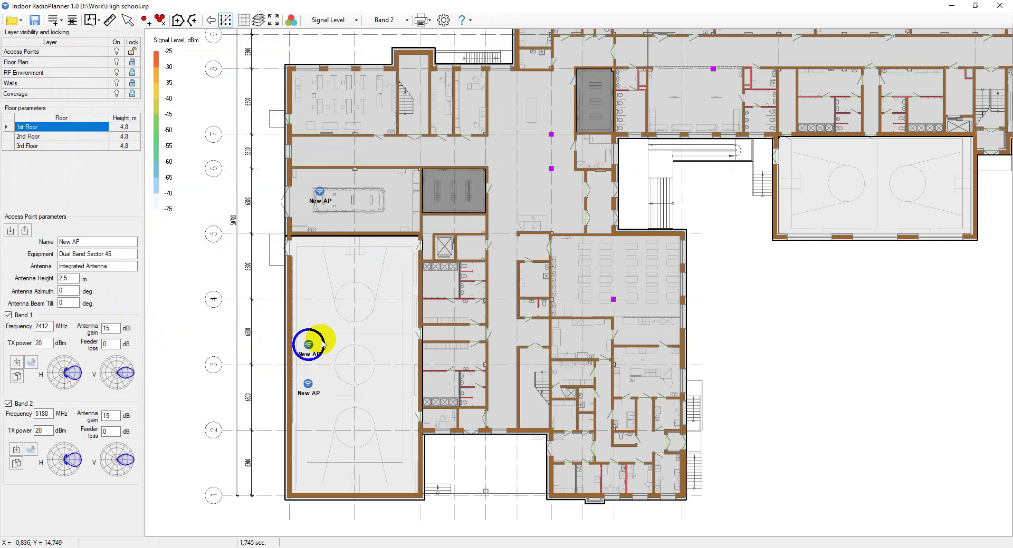
click(341, 330)
click(308, 345)
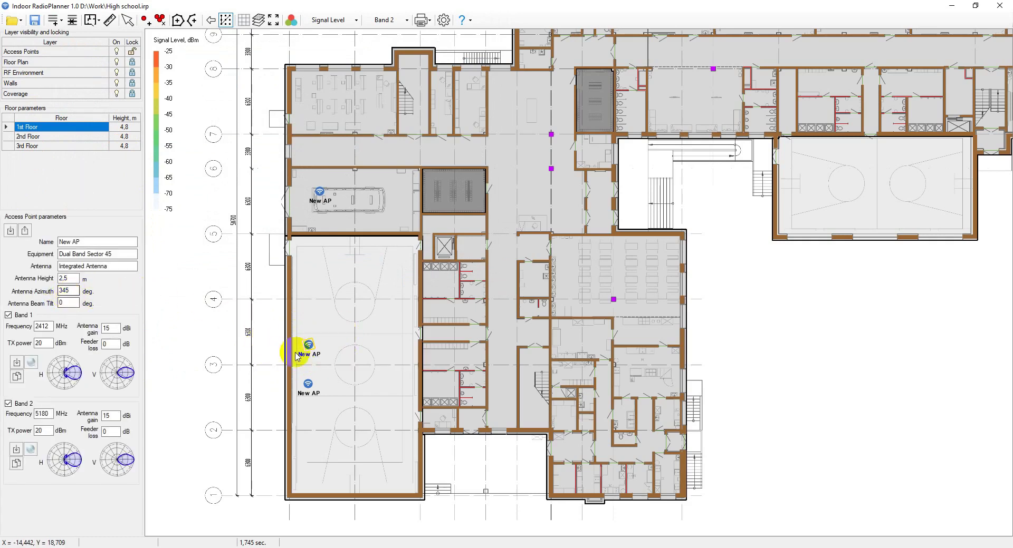
click(302, 349)
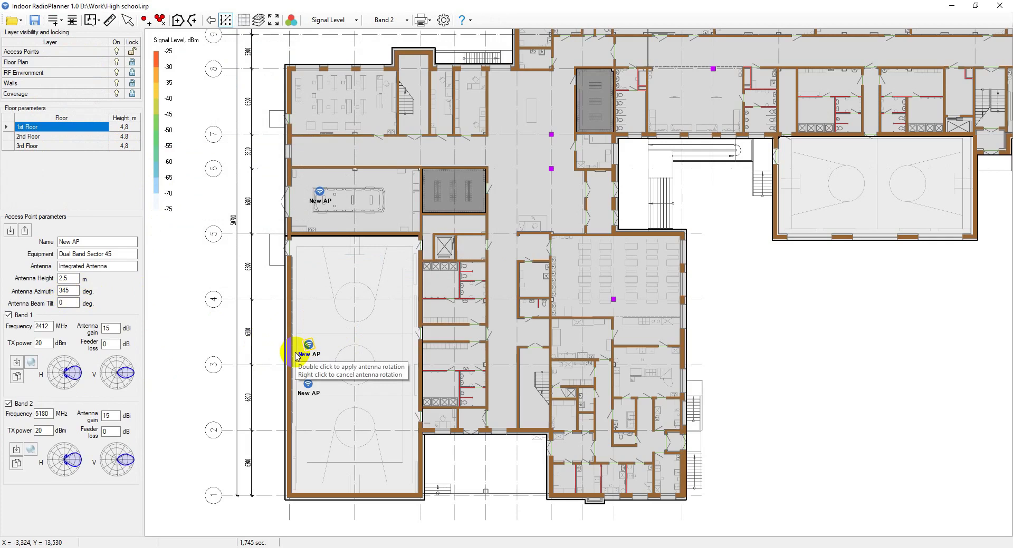
Cancel the antenna rotation and create a floor reusing this floor plan and RF zones.
right_click(296, 357)
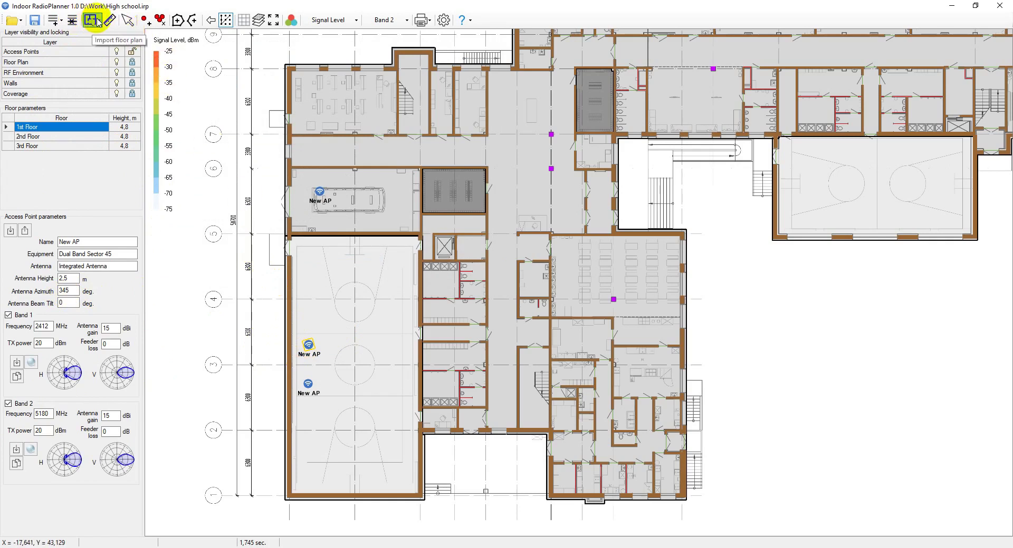
click(63, 21)
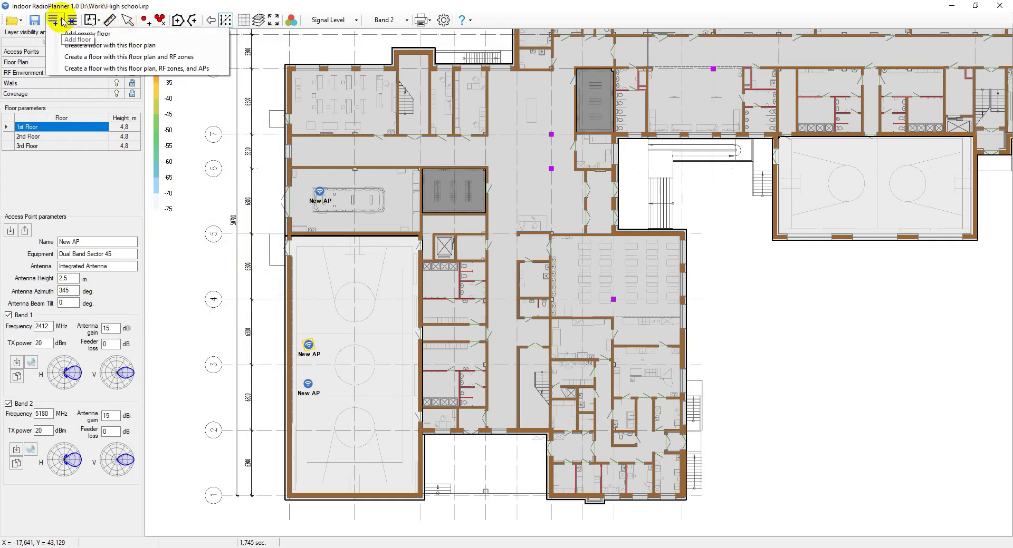
click(64, 57)
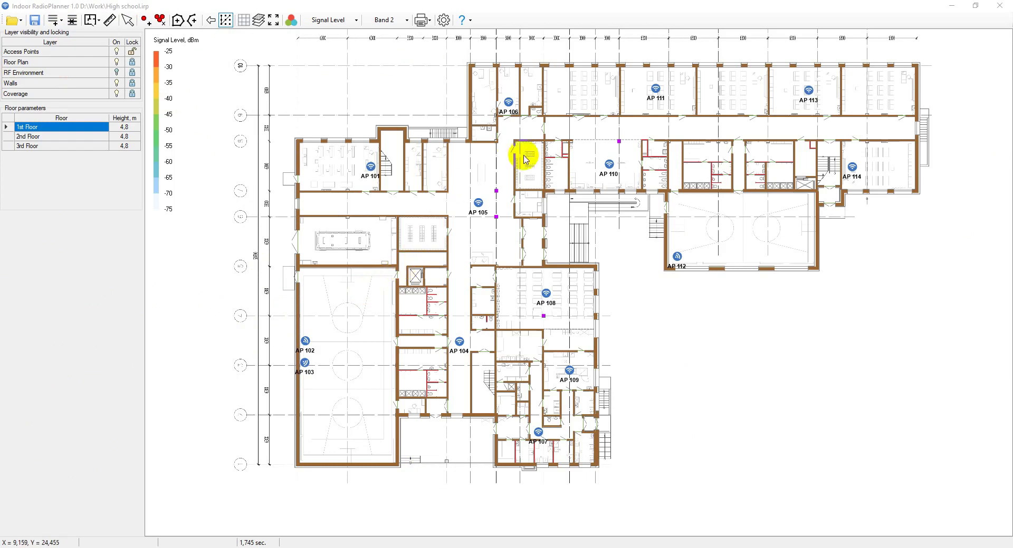
Check the 3rd and 1st floors, select AP 101, and calculate the signal-level coverage map.
mouse_move(670, 322)
mouse_down()
mouse_move(655, 345)
mouse_move(658, 335)
mouse_up()
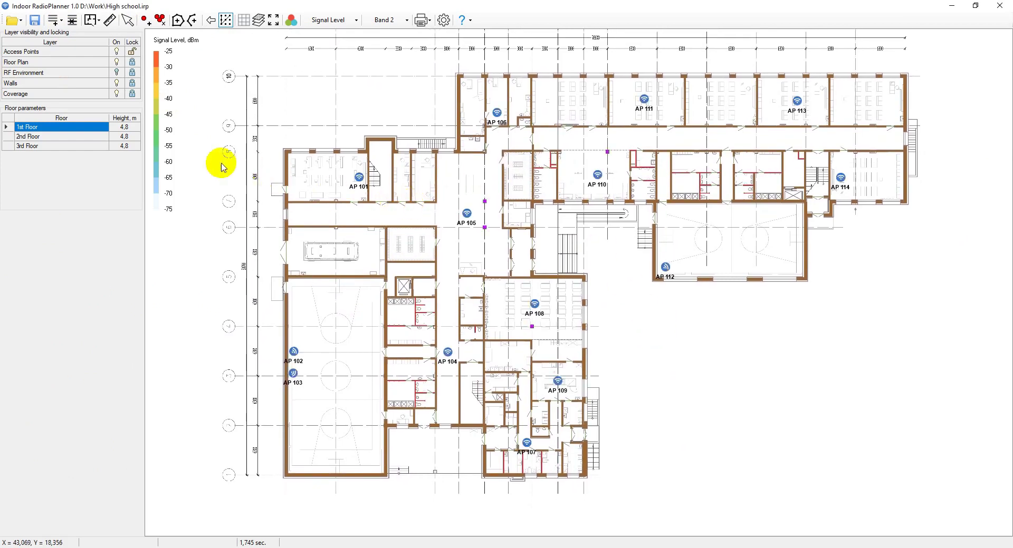
click(73, 136)
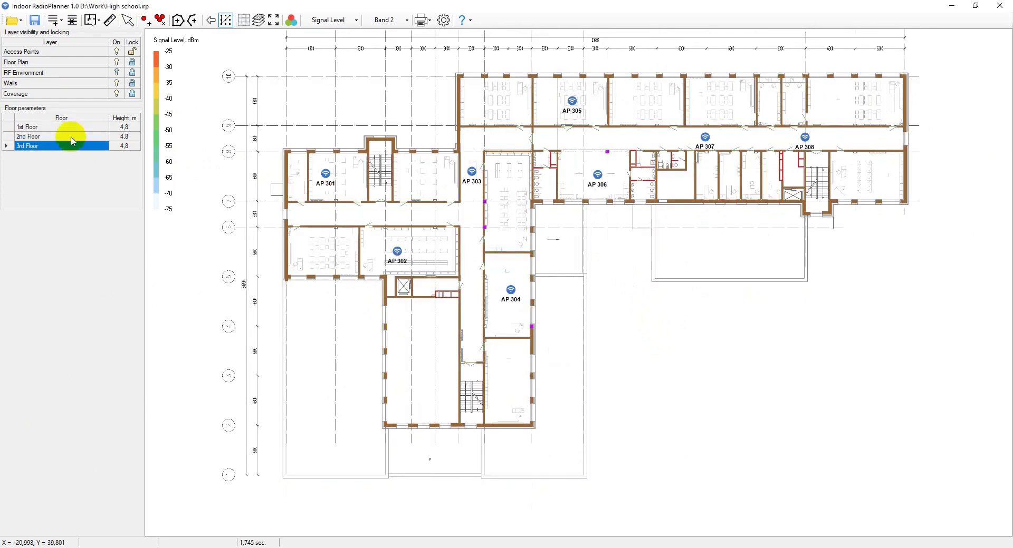
click(74, 127)
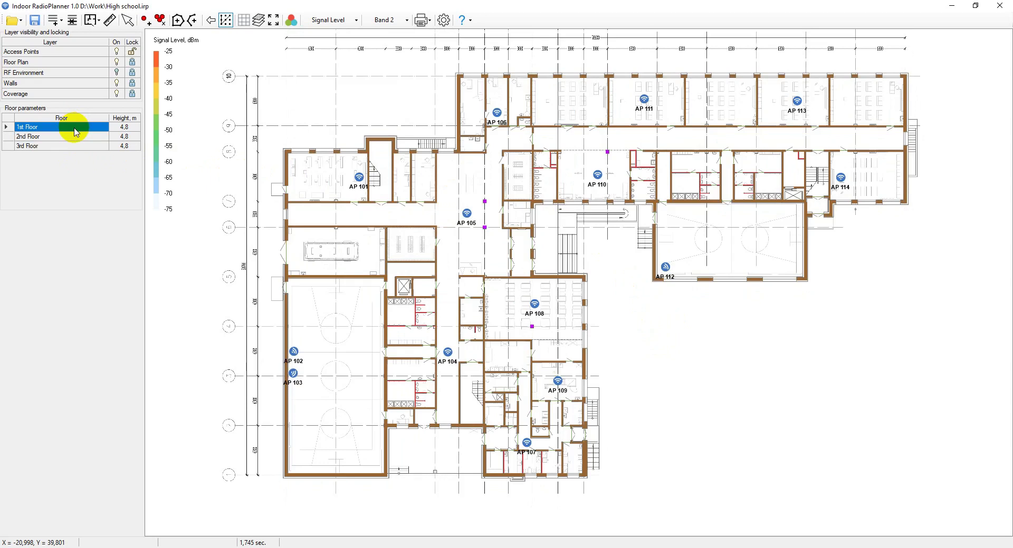
click(360, 177)
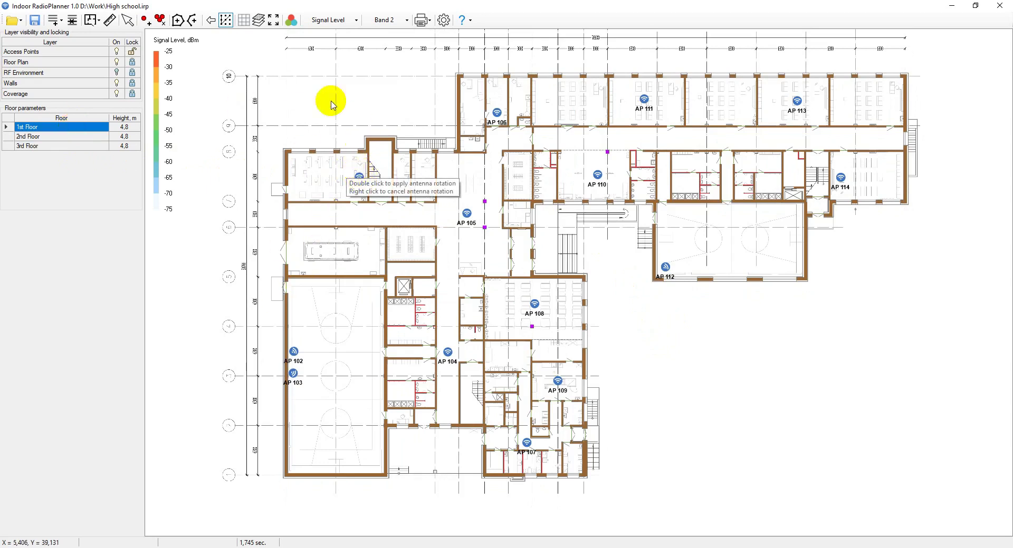
right_click(204, 134)
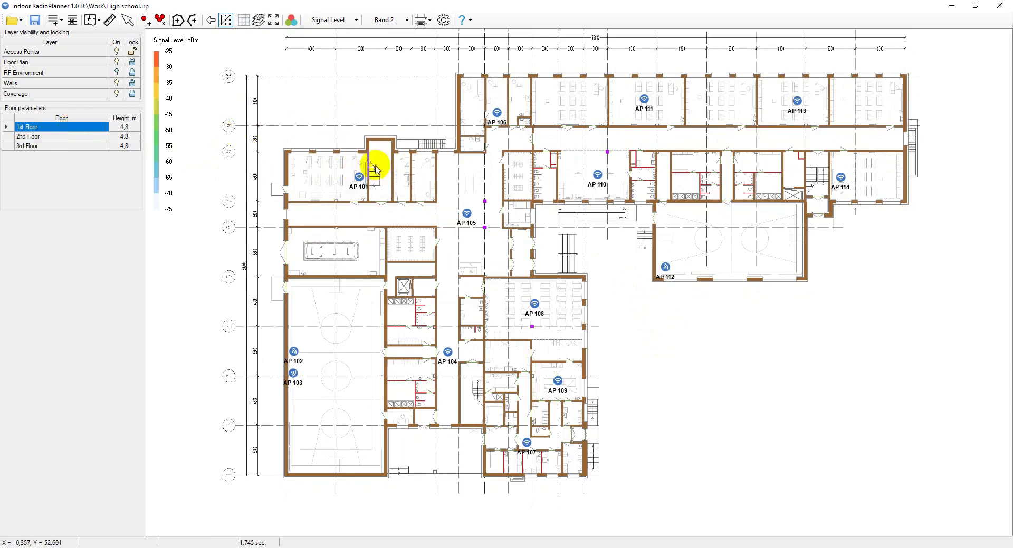
mouse_move(357, 176)
mouse_down()
mouse_move(346, 172)
mouse_move(363, 182)
mouse_up()
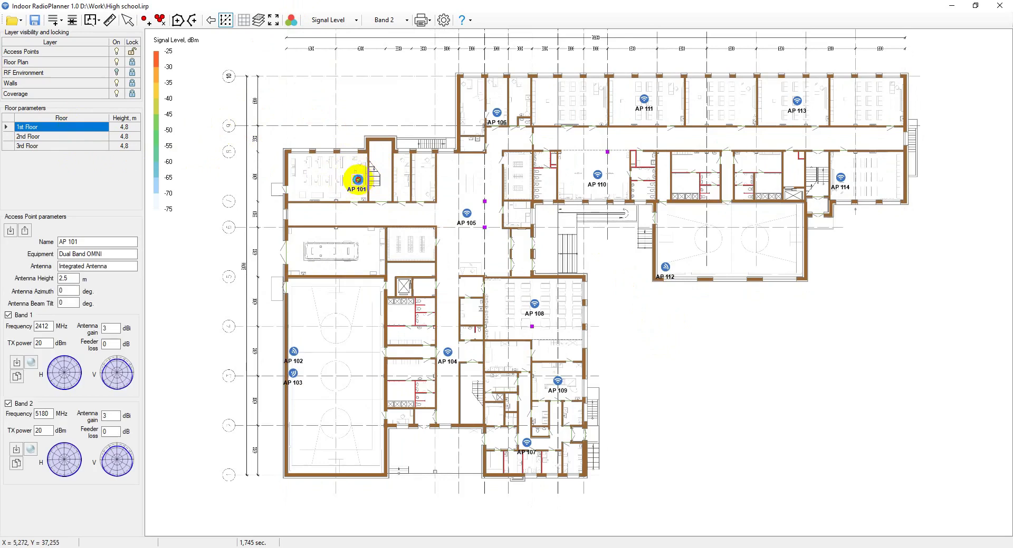
click(290, 20)
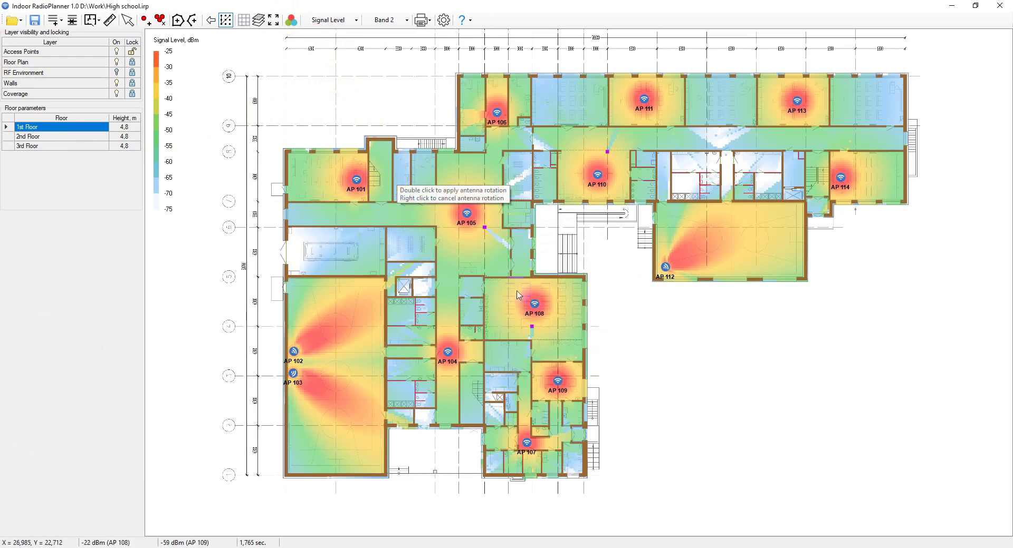
Move AP 105 from the corridor into a room and recalculate coverage.
drag(468, 215, 421, 244)
click(343, 126)
click(291, 20)
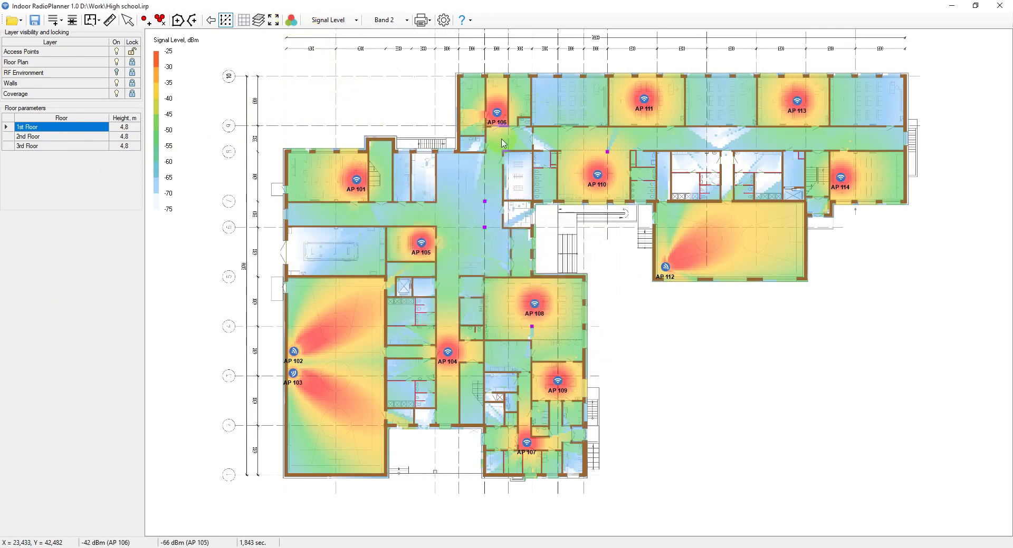
Move AP 103 further down the gym and AP 110 into the classroom above, recalculating coverage.
click(293, 357)
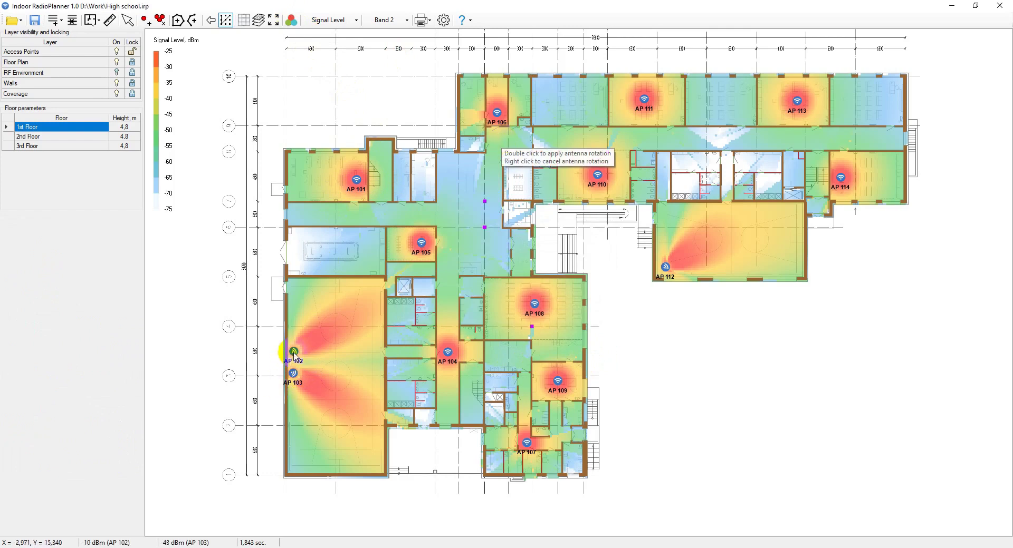
click(295, 374)
double_click(293, 375)
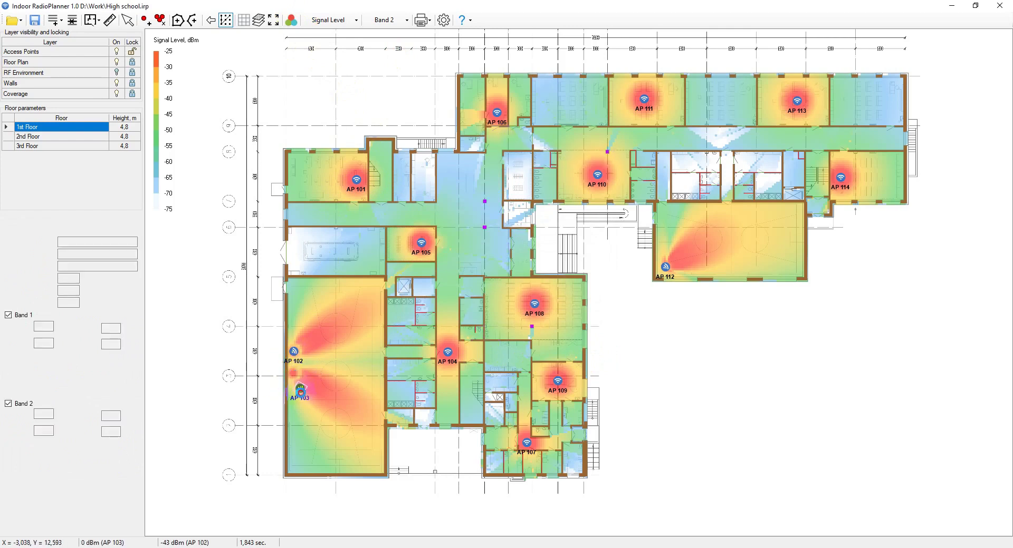
drag(293, 375, 300, 408)
click(351, 62)
click(291, 21)
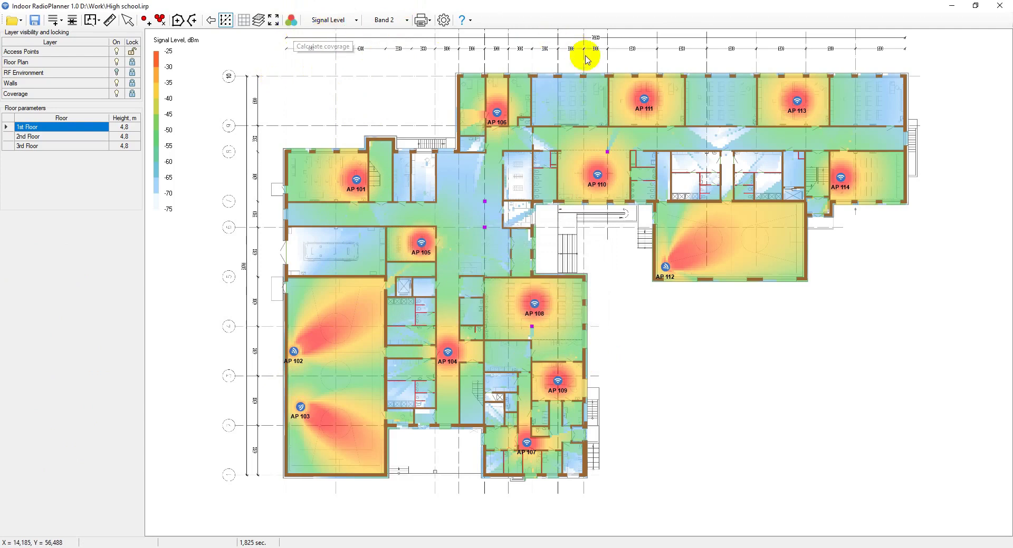
drag(597, 175, 574, 113)
click(277, 22)
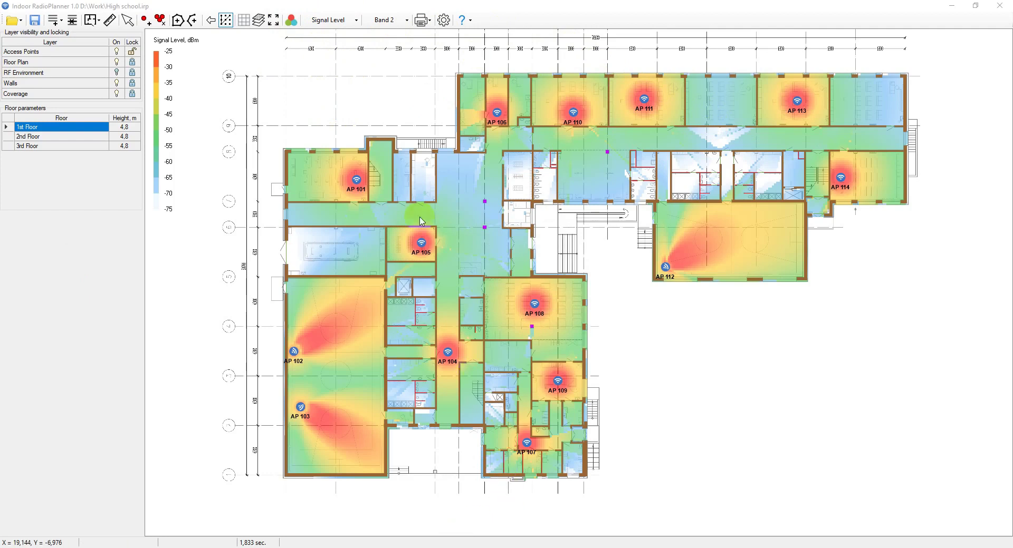
Keep the Signal Level coverage type and Band 2 in the map dropdowns.
click(333, 22)
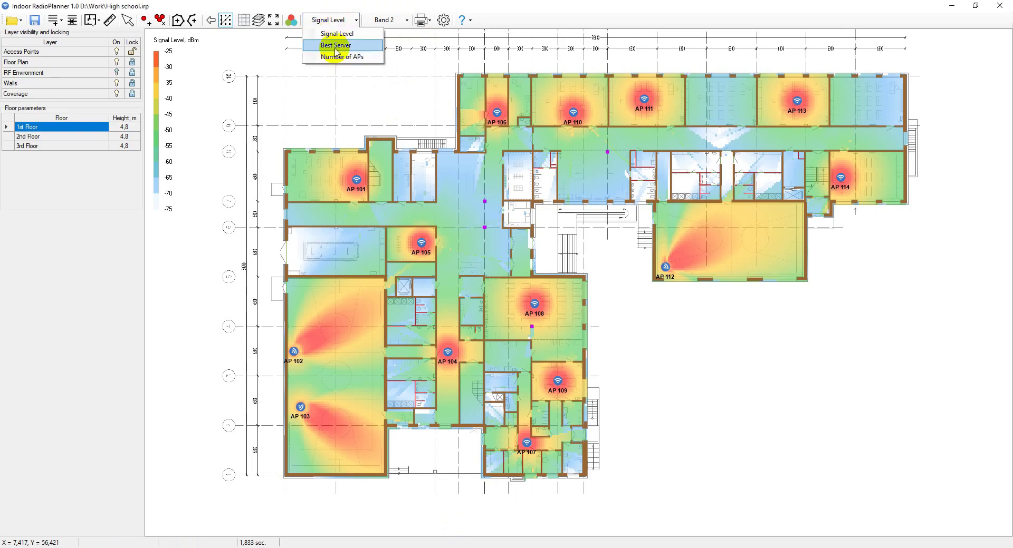
click(379, 22)
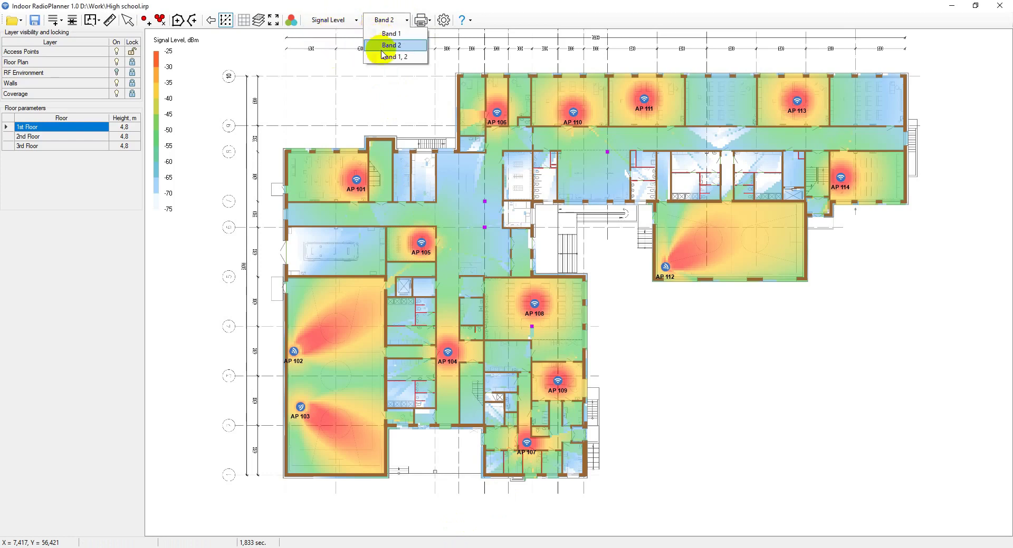
click(346, 7)
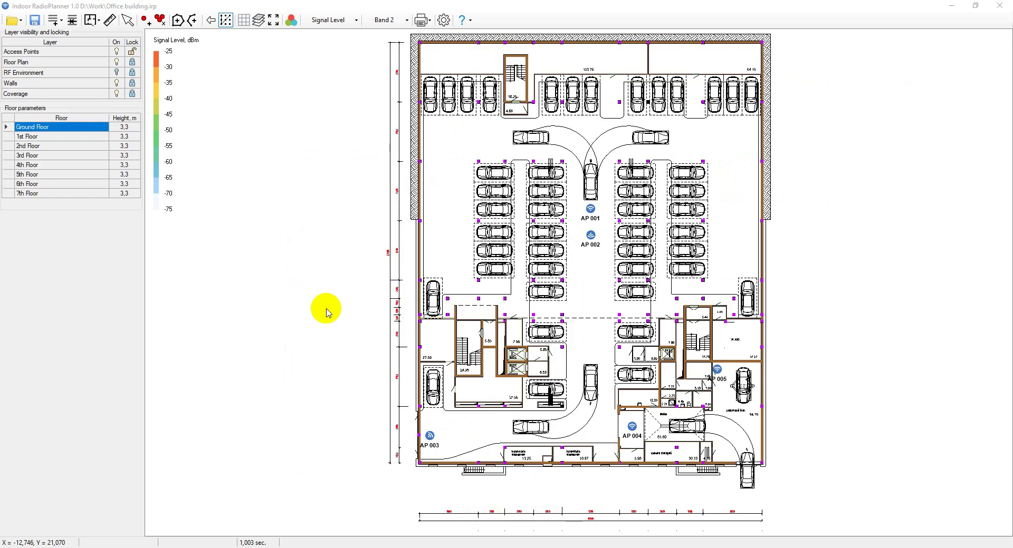
Calculate the signal-level coverage for the office's 1st Floor.
click(80, 137)
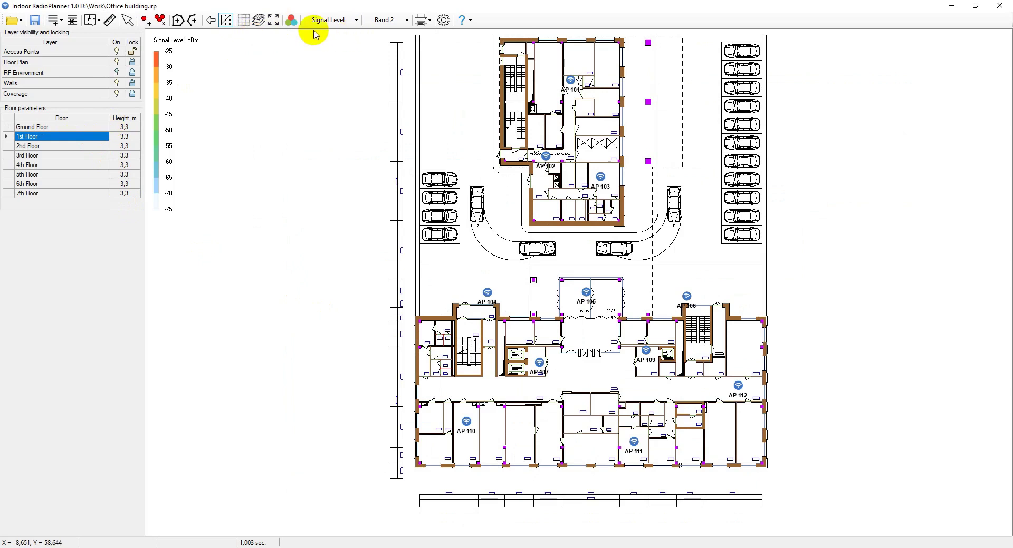
click(289, 21)
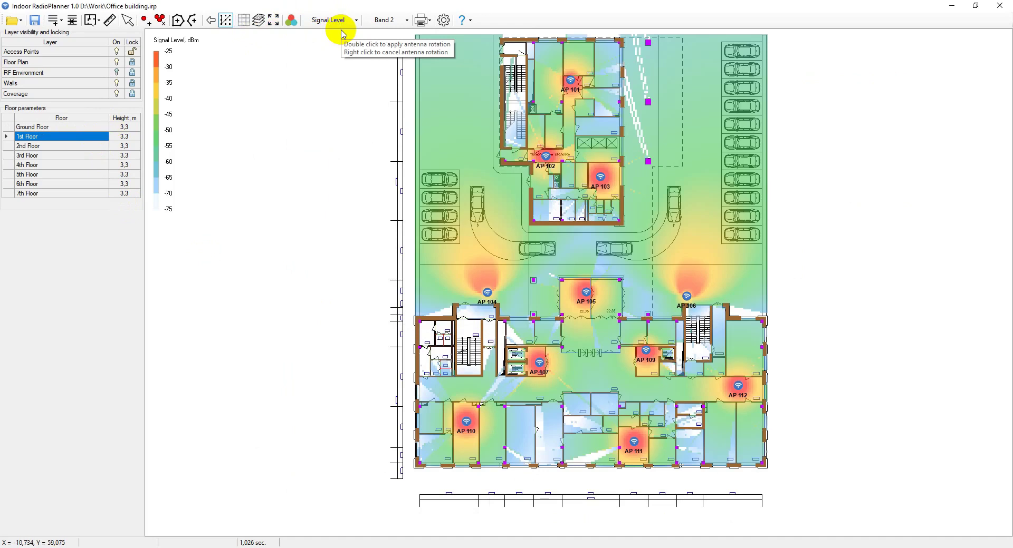
drag(841, 206, 835, 235)
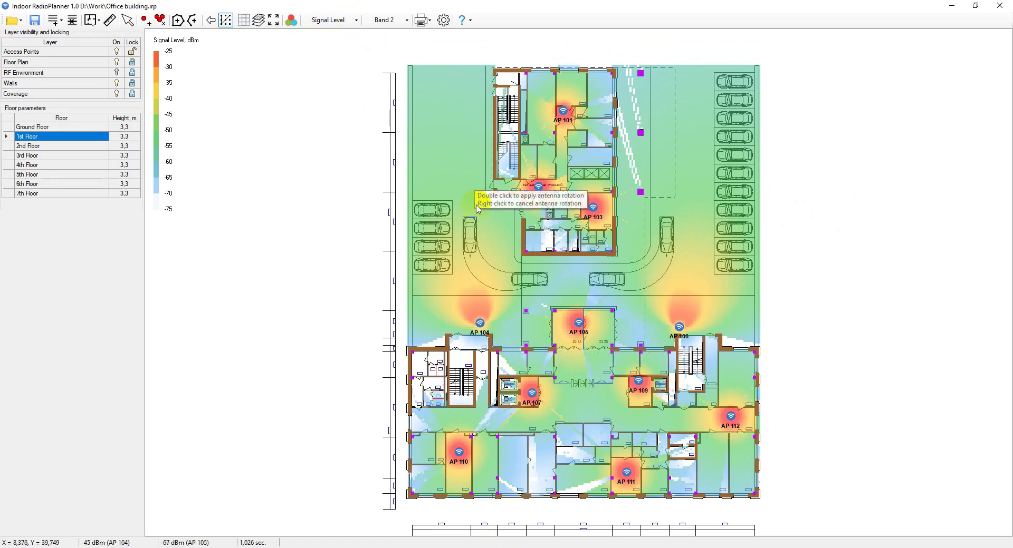
Calculate the 2nd Floor coverage, then return to the 1st Floor map.
right_click(500, 217)
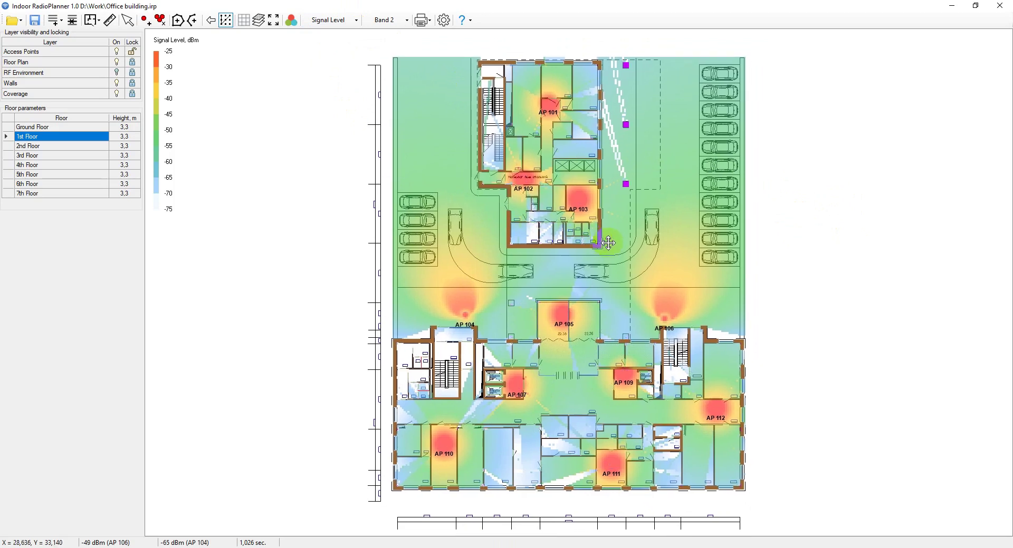
click(89, 148)
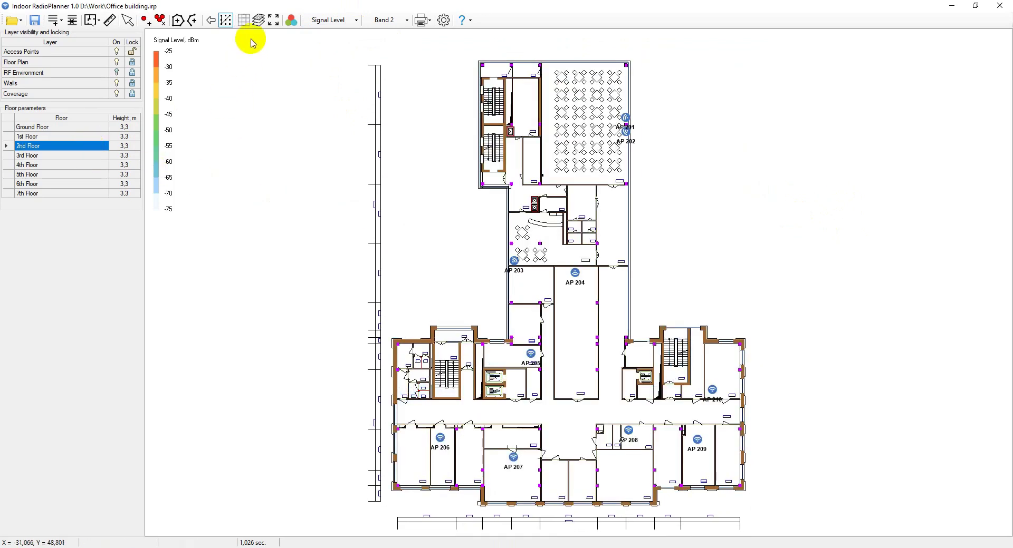
click(291, 20)
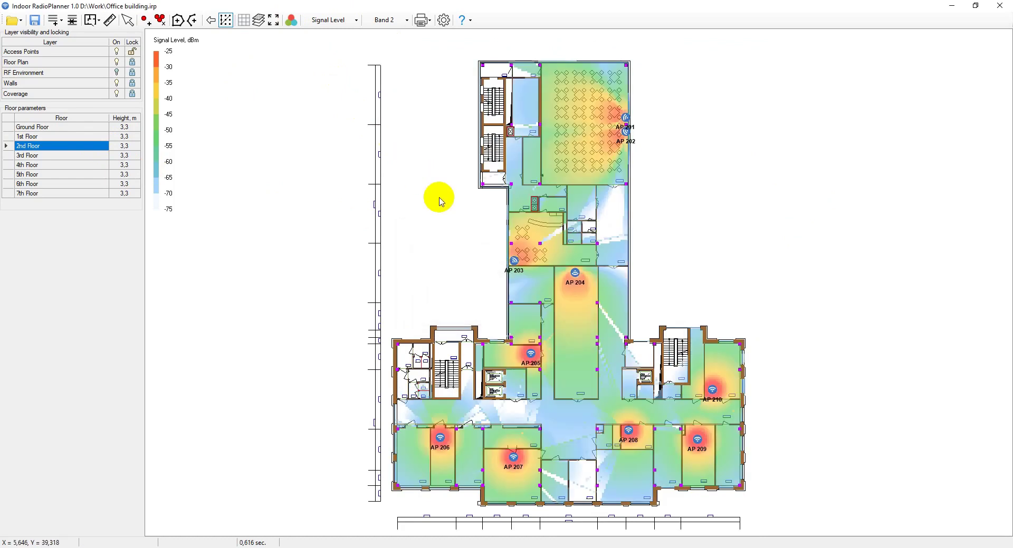
click(67, 137)
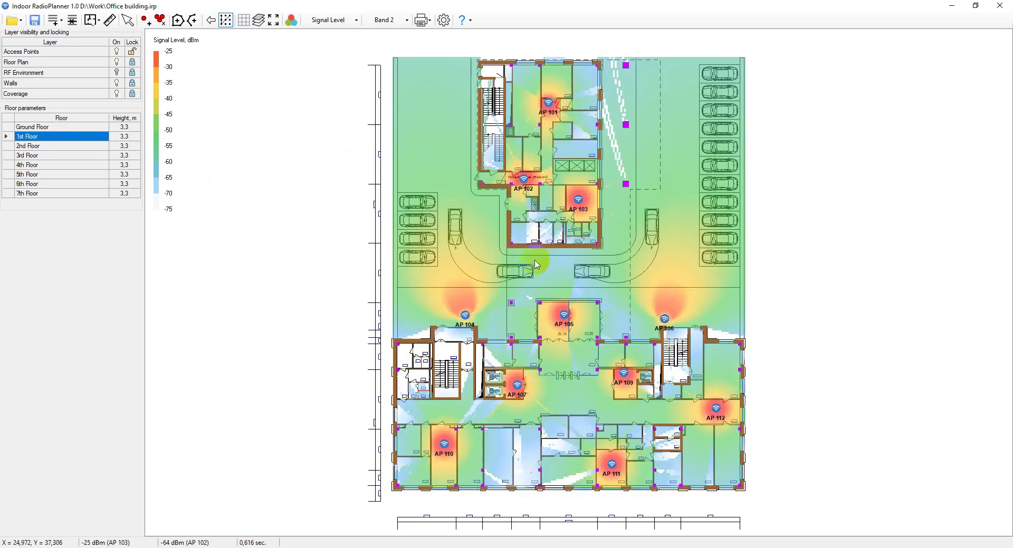
click(465, 315)
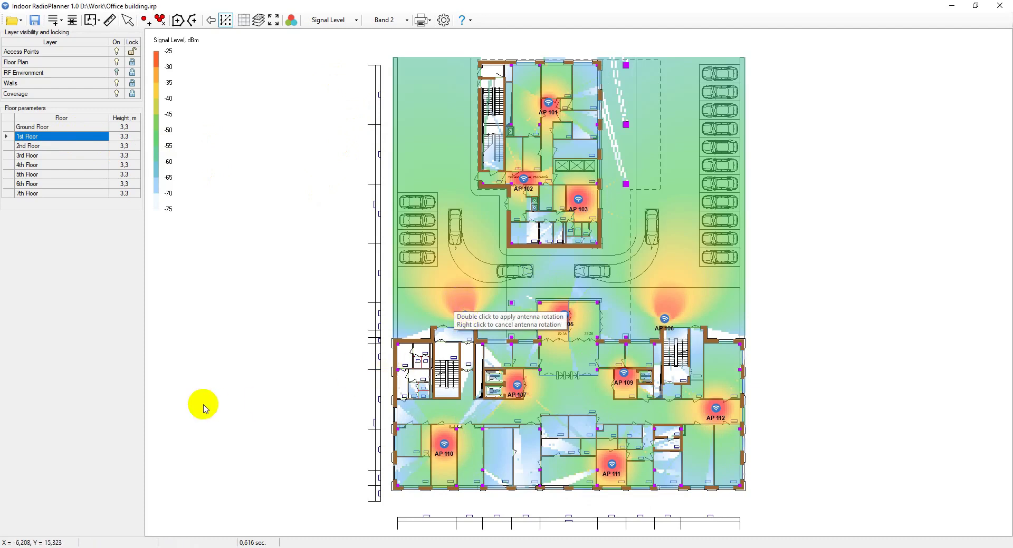
Switch the 1st Floor map to Best Server zones, leaving Settings unchanged.
click(345, 22)
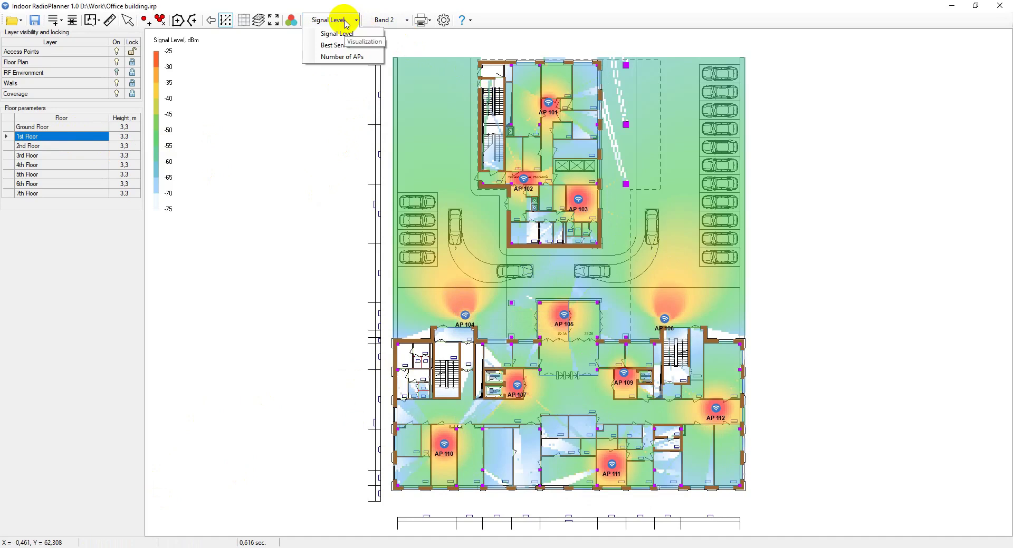
click(332, 49)
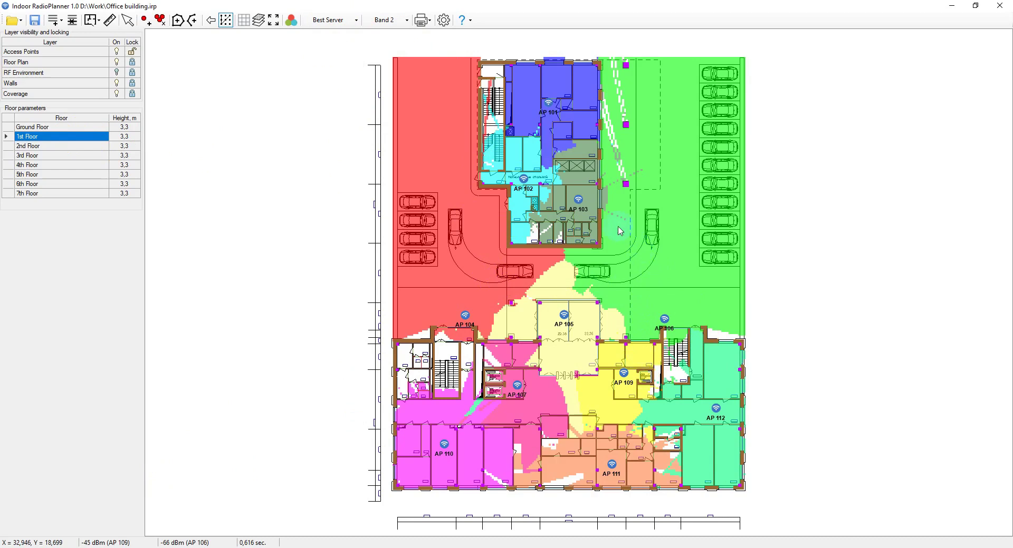
drag(613, 226, 563, 218)
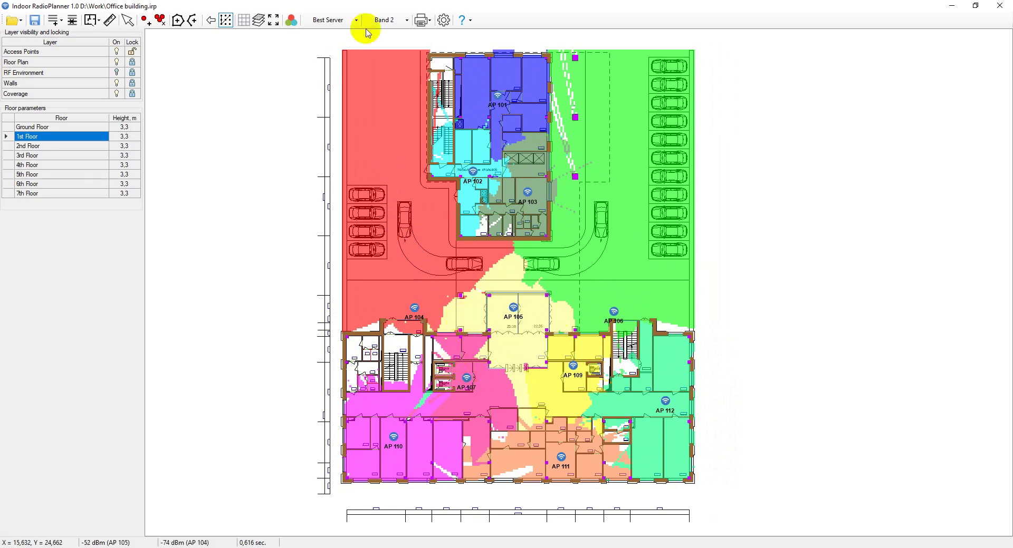
click(443, 20)
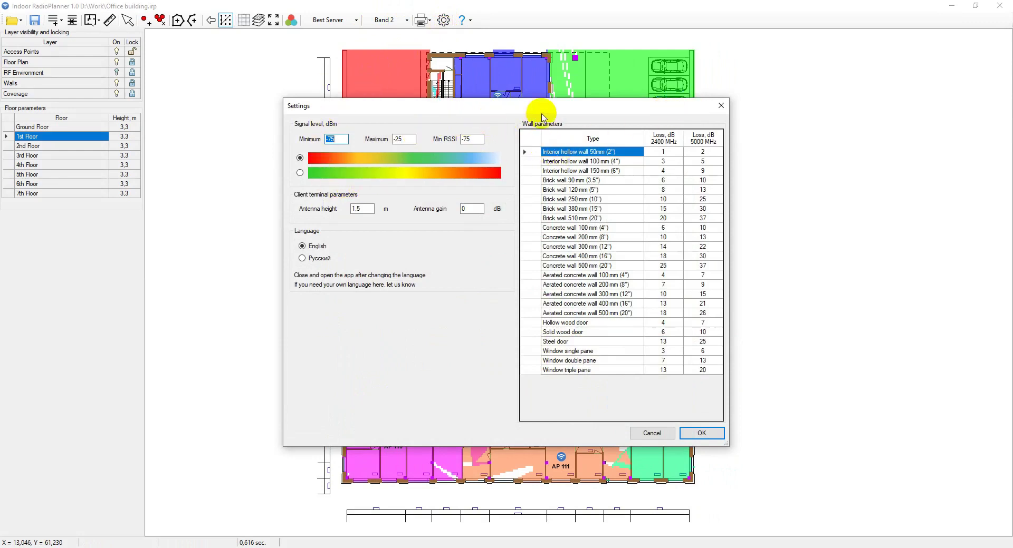
click(718, 106)
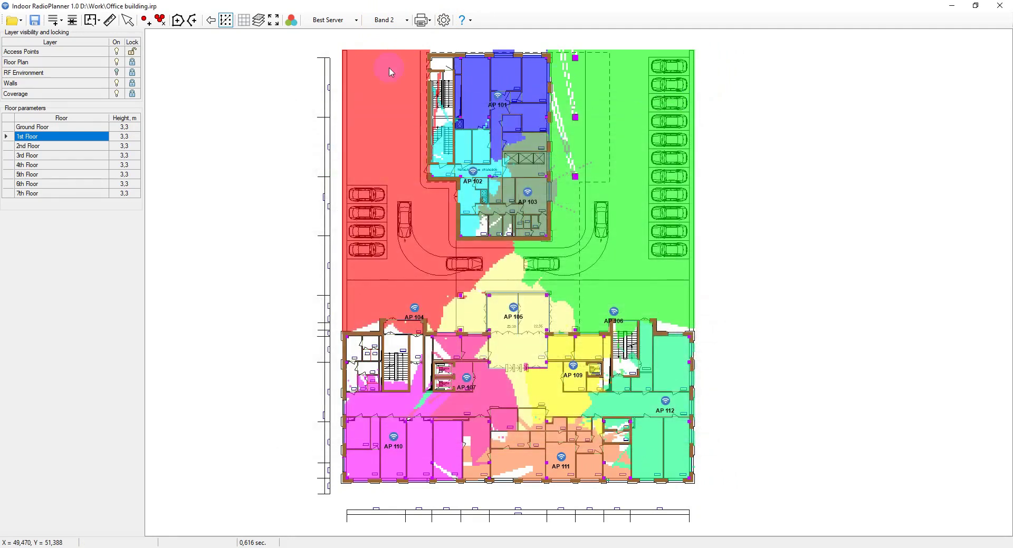
Show the Number of APs coverage map, leaving Settings unchanged.
click(338, 22)
click(346, 56)
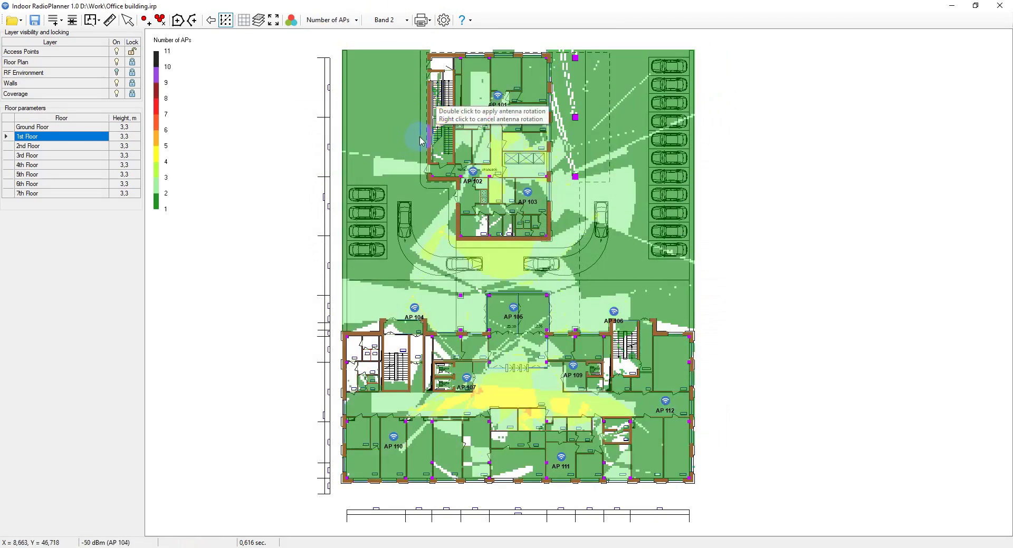
click(443, 20)
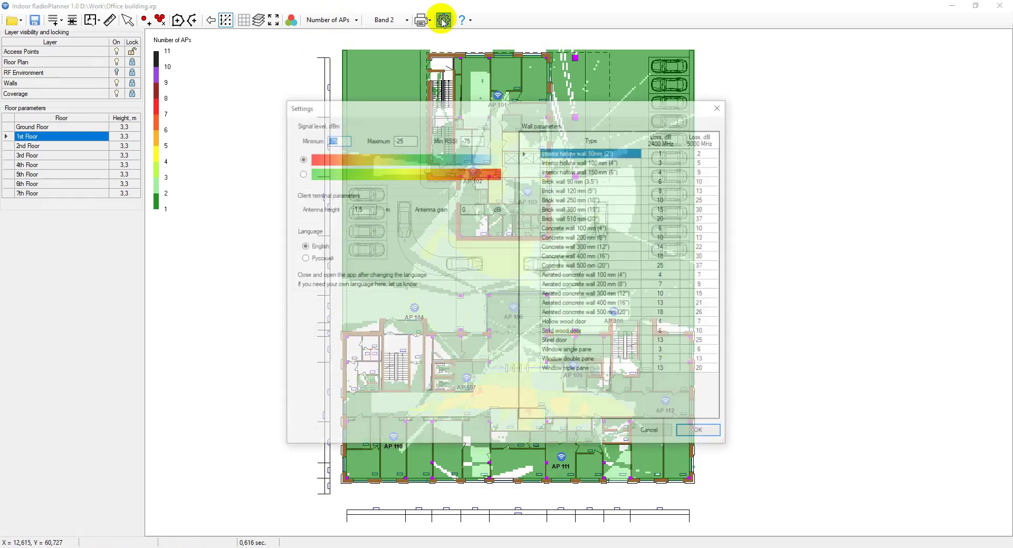
click(721, 105)
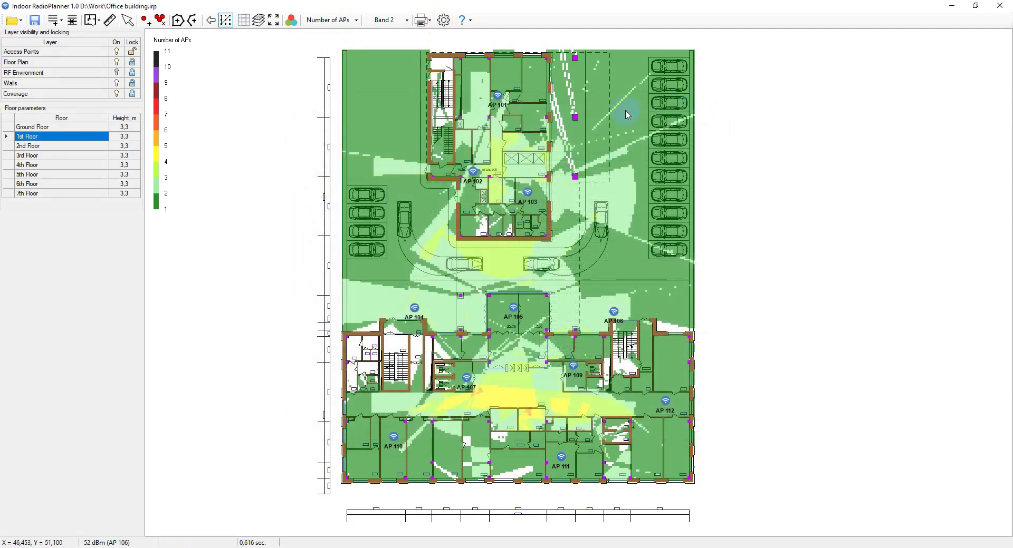
Apply the antenna rotation and recalculate the coverage for Band 1.
double_click(525, 280)
click(396, 21)
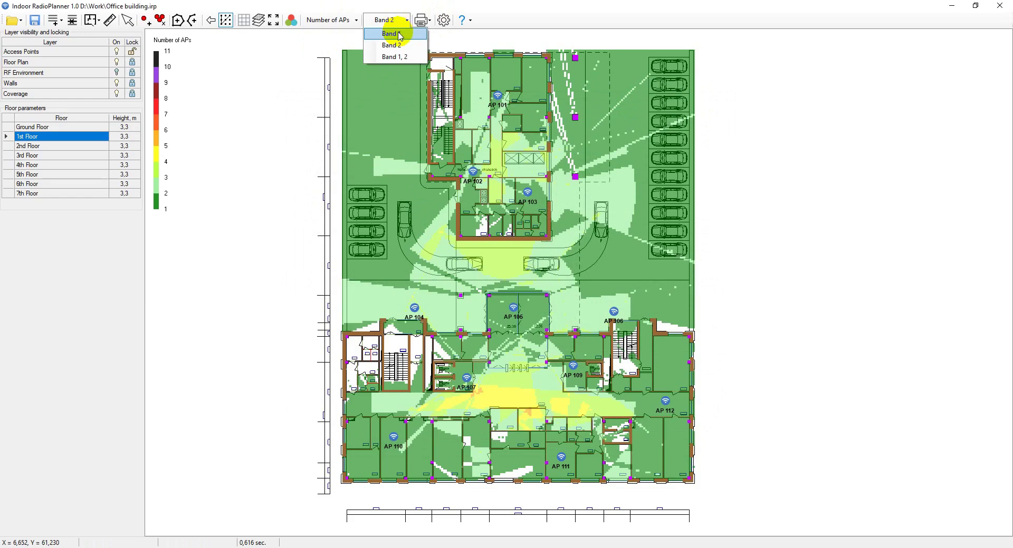
click(393, 33)
click(291, 20)
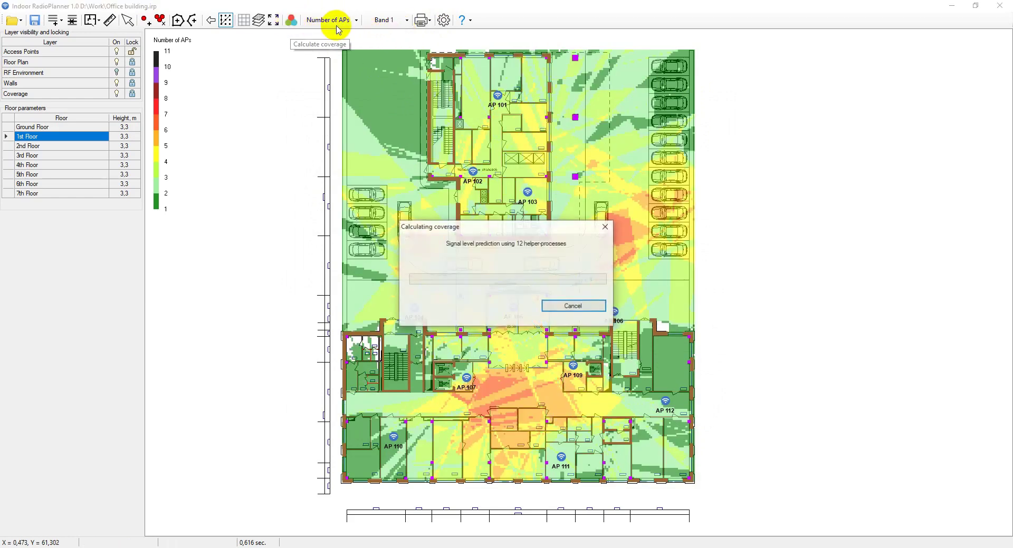
click(386, 20)
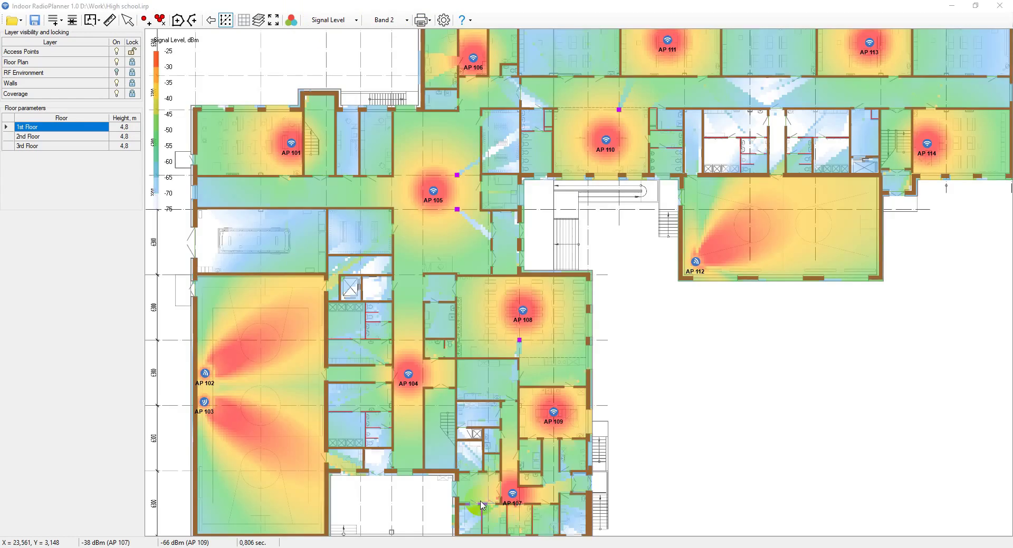
Start a PDF coverage report from the Print menu, then cancel it.
click(429, 24)
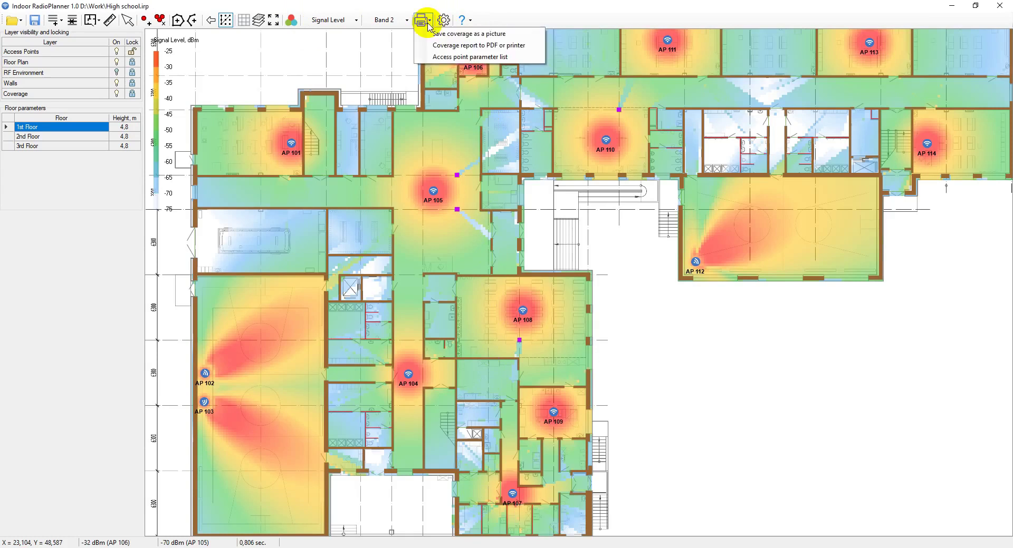
click(446, 46)
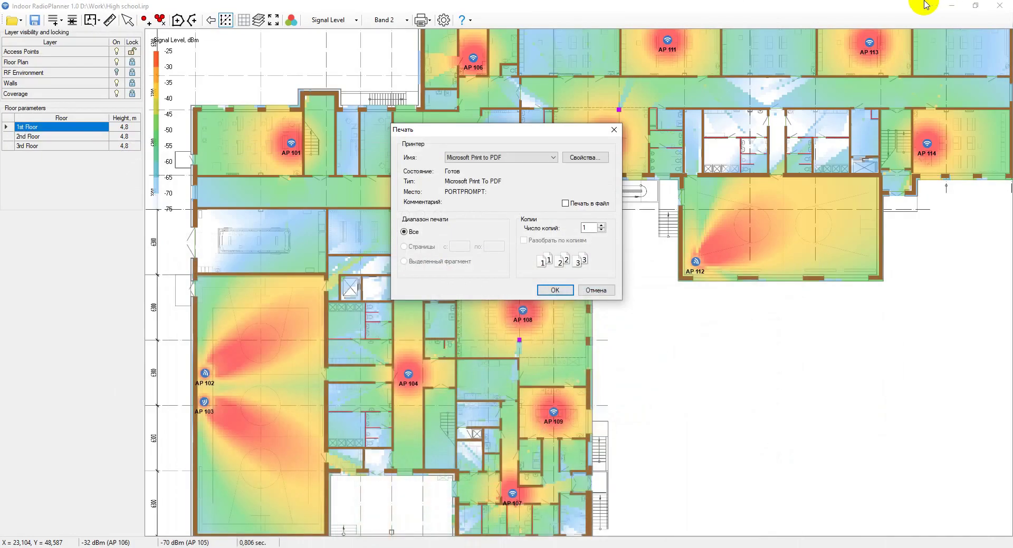
click(618, 132)
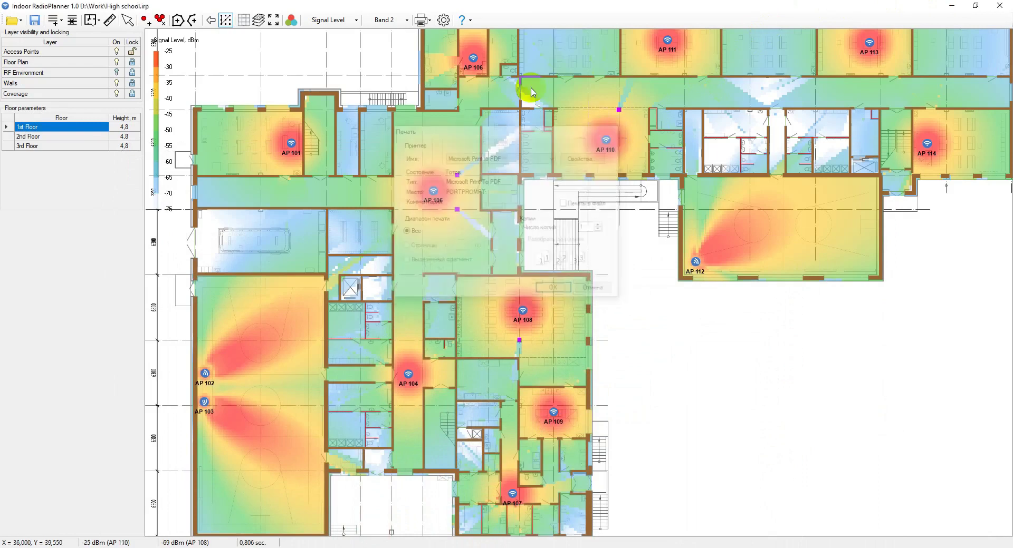
Export the access point parameter list to Excel, minimize it, and bring up Settings.
click(422, 20)
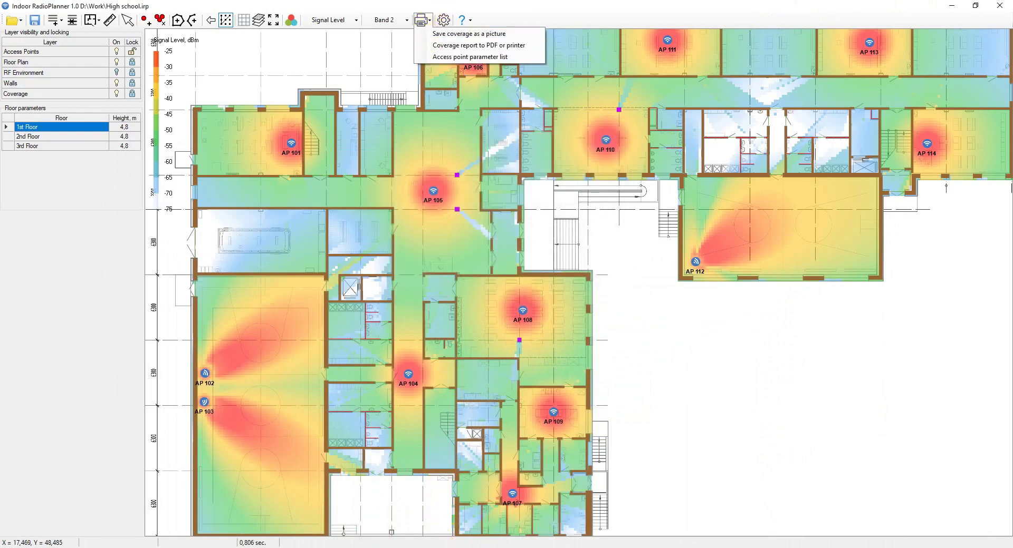
click(469, 56)
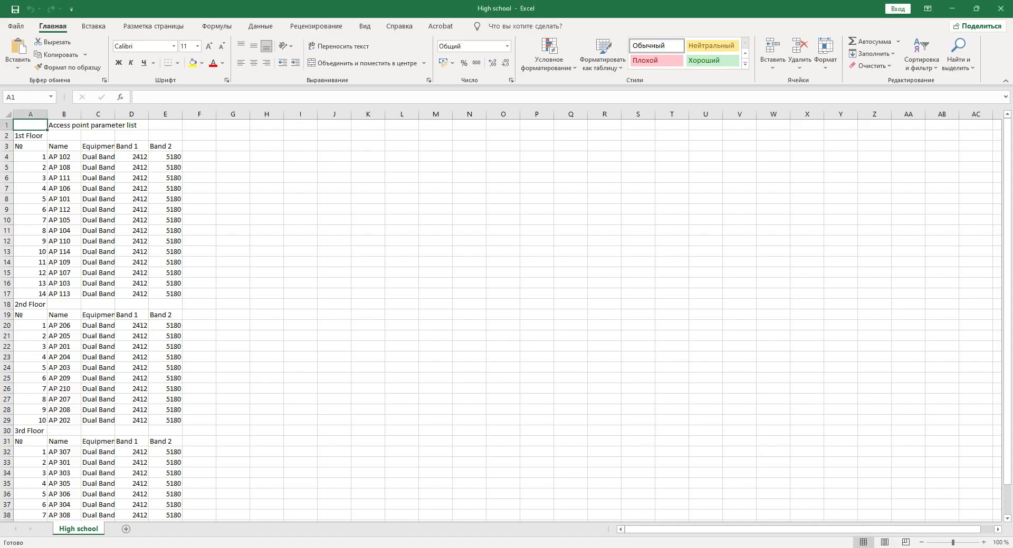
click(952, 9)
click(442, 21)
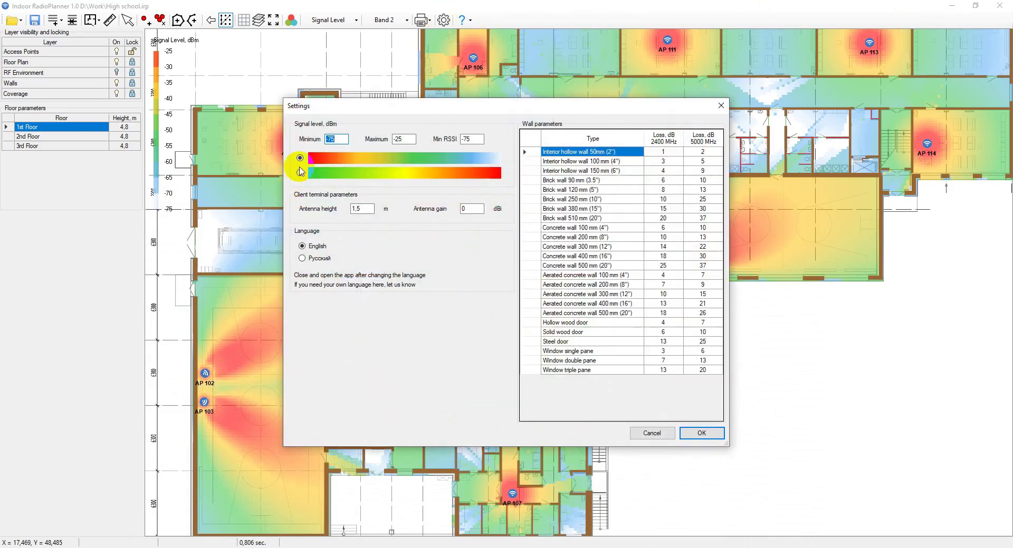
Try the red-to-blue colour scale, cancel Settings unchanged, and dismiss the ? help menu.
click(299, 158)
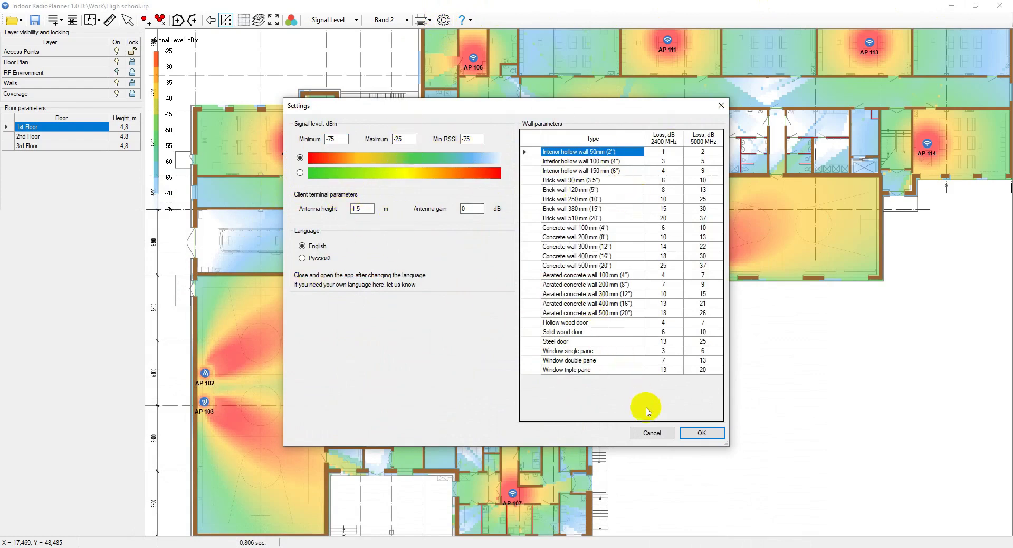
click(652, 433)
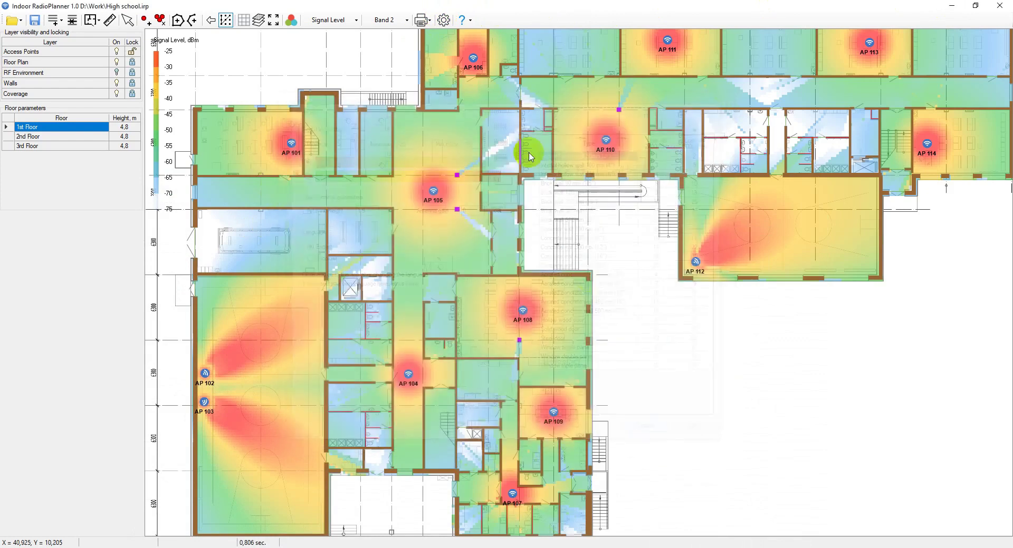
click(462, 20)
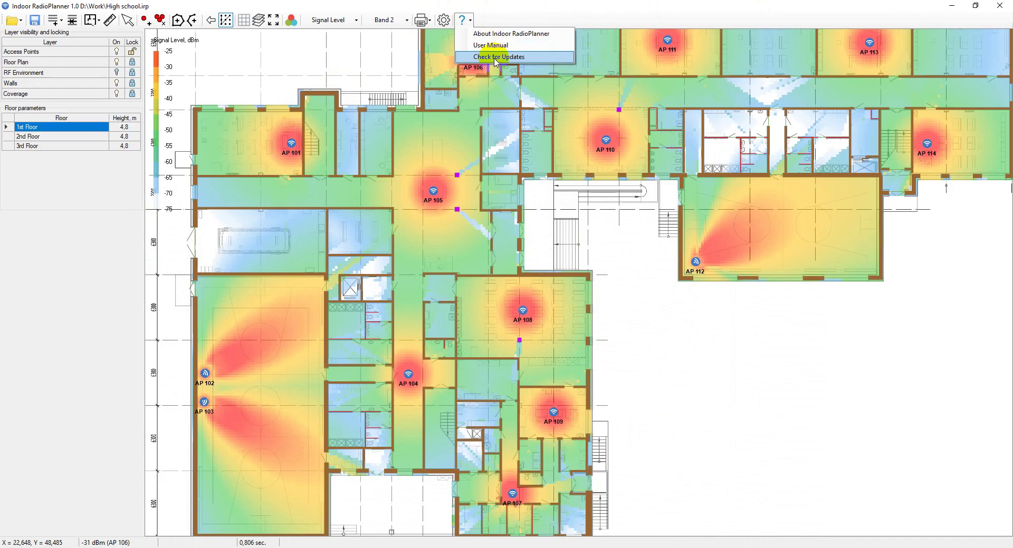
click(492, 15)
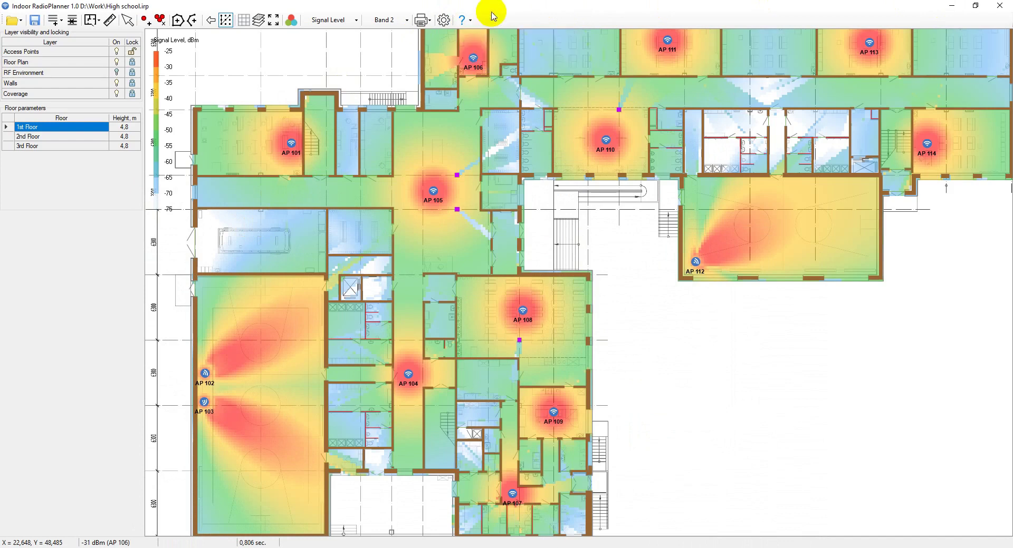